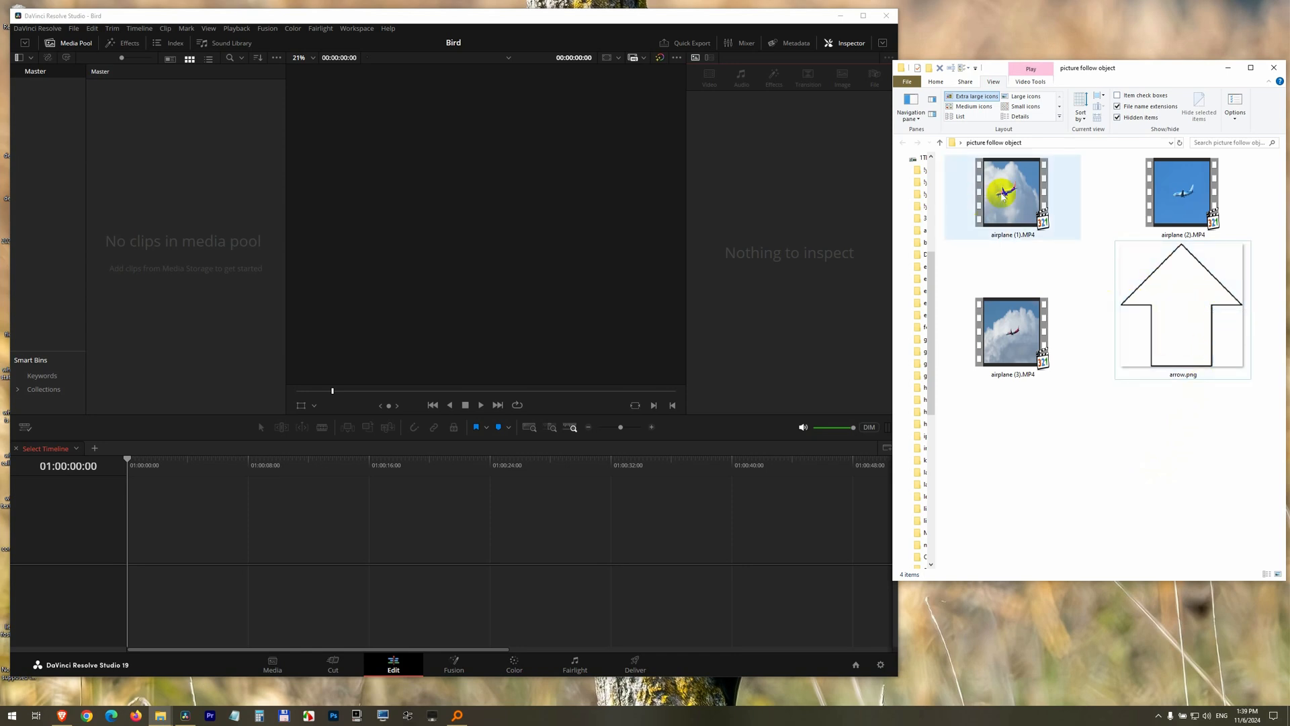
Bring airplane (1).MP4 from the folder onto a new timeline and maximize Resolve.
{"action": "left_click", "coordinate": [1182, 321]}
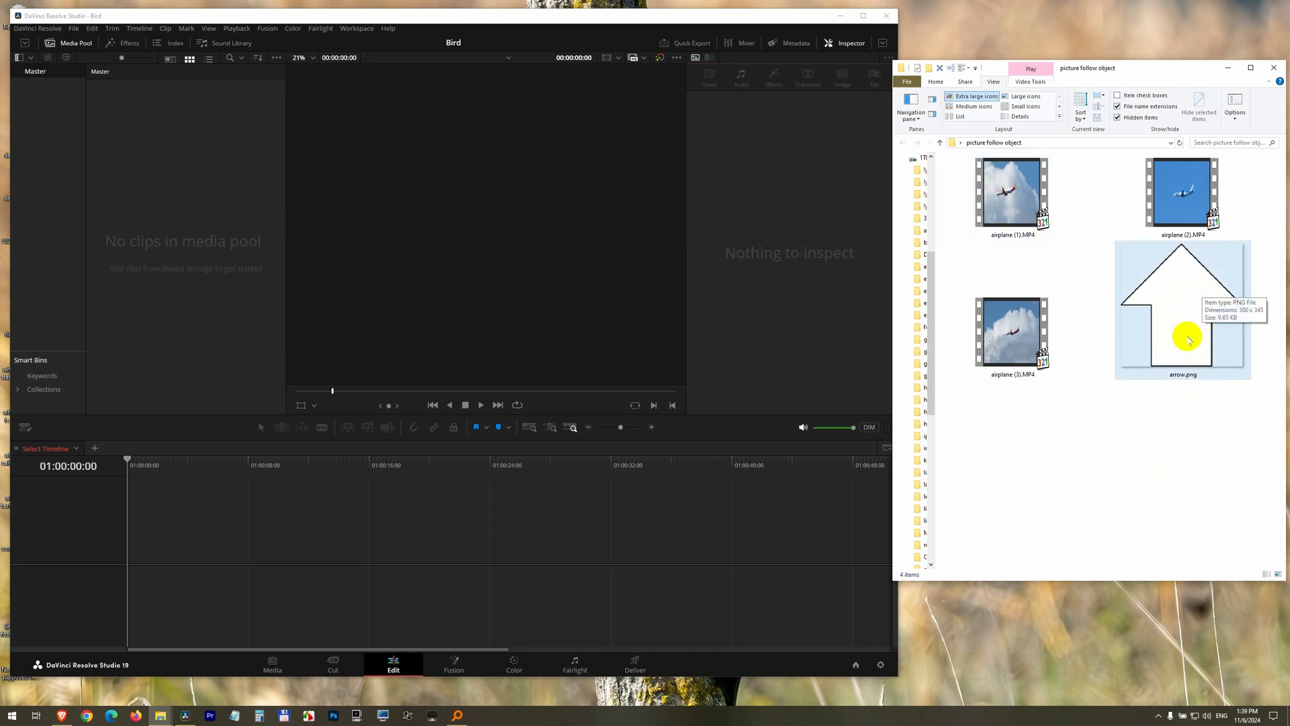
{"action": "left_click", "coordinate": [1008, 207]}
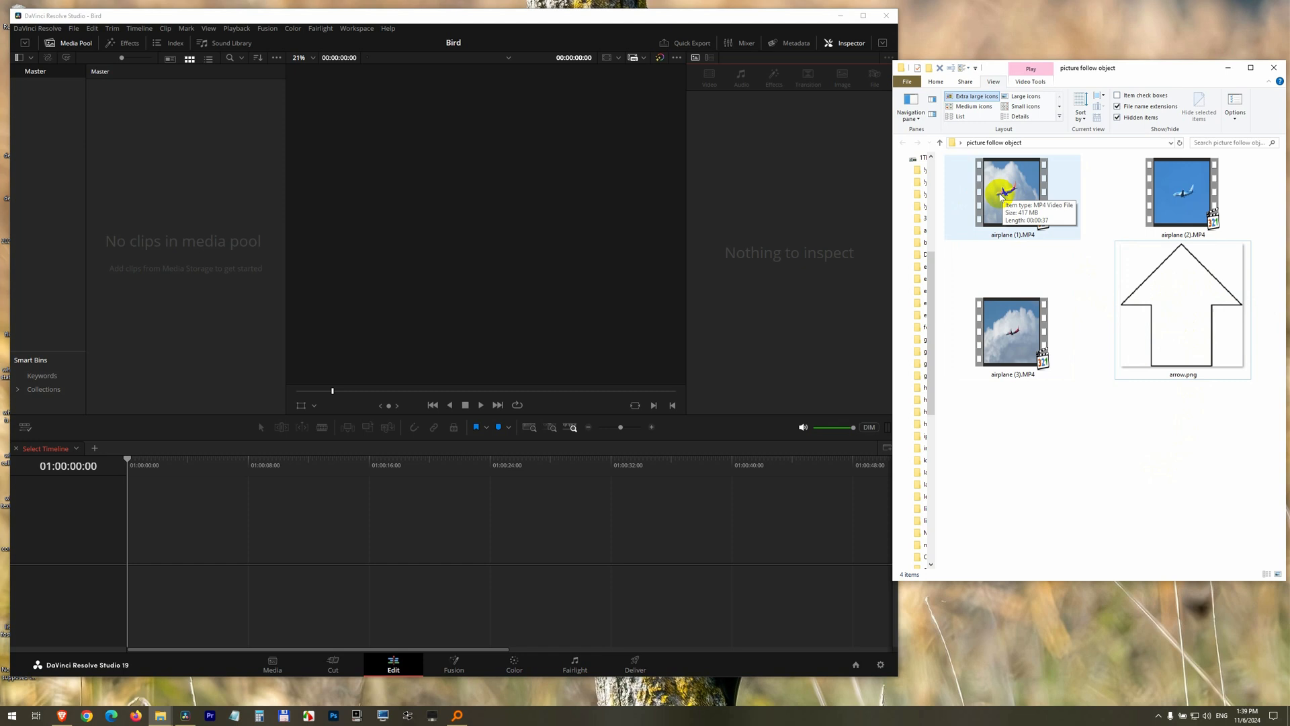
{"action": "mouse_move", "coordinate": [1004, 190]}
{"action": "left_mouse_down"}
{"action": "mouse_move", "coordinate": [745, 483]}
{"action": "mouse_move", "coordinate": [202, 547]}
{"action": "left_mouse_up"}
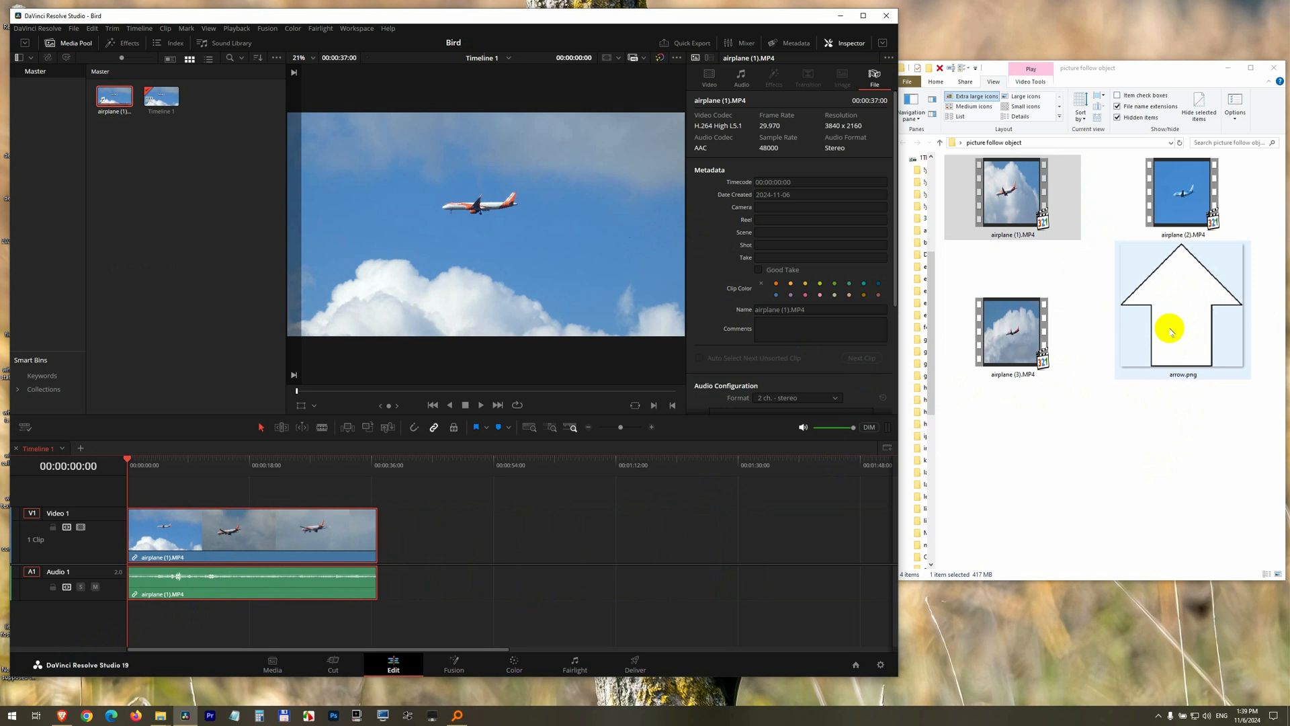
{"action": "left_click", "coordinate": [865, 16]}
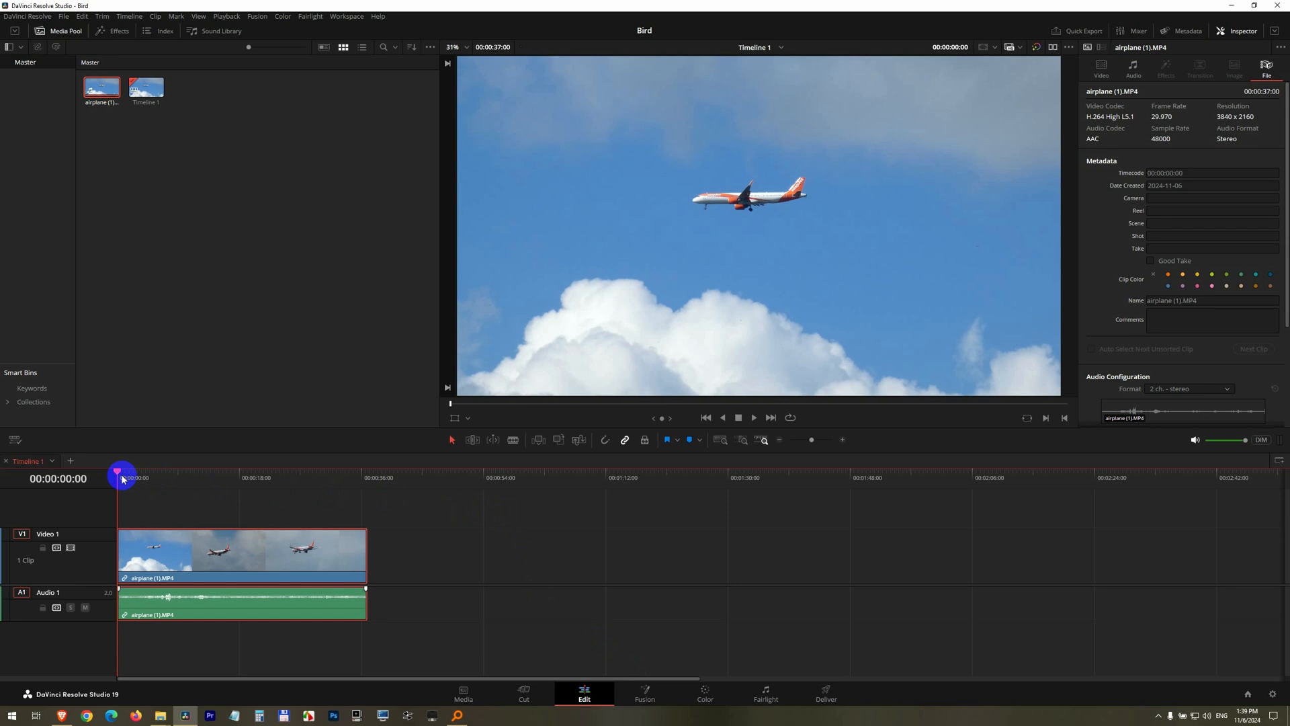
Mute the Audio 1 track while scrubbing through the airplane clip.
{"action": "left_click_drag", "start_coordinate": [121, 474], "coordinate": [168, 482]}
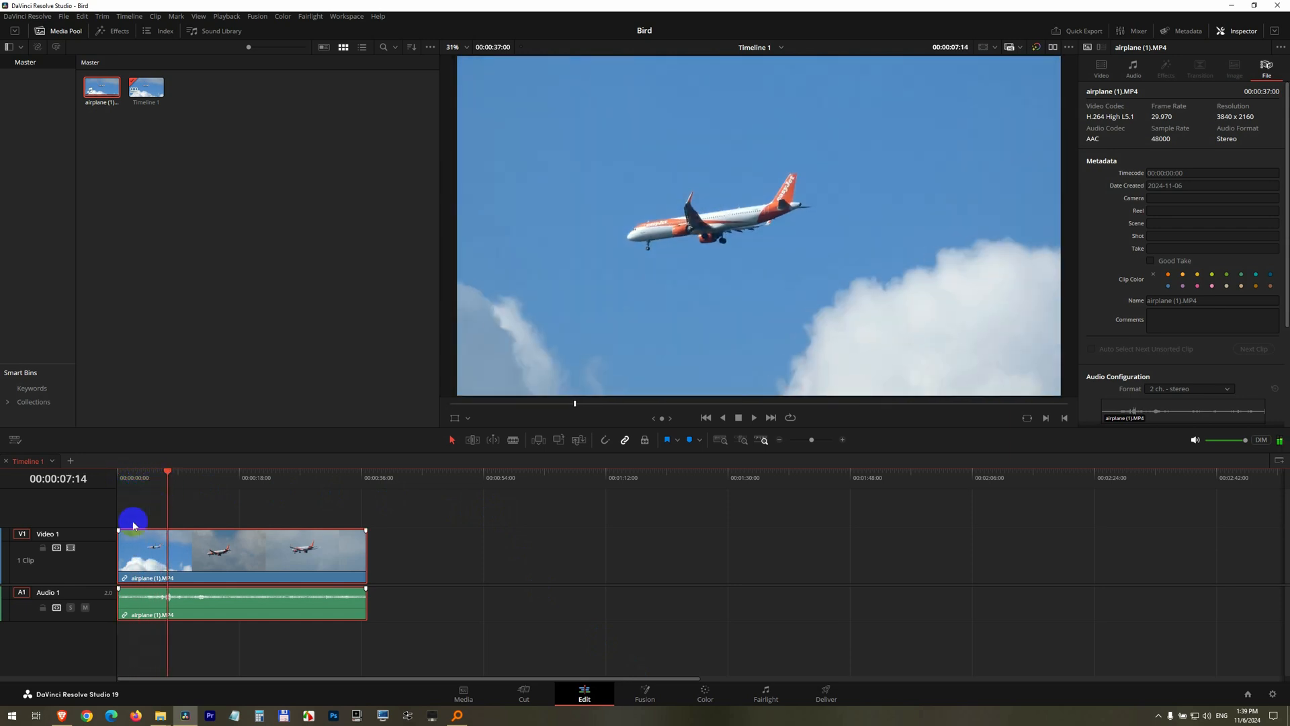
{"action": "left_click", "coordinate": [86, 607]}
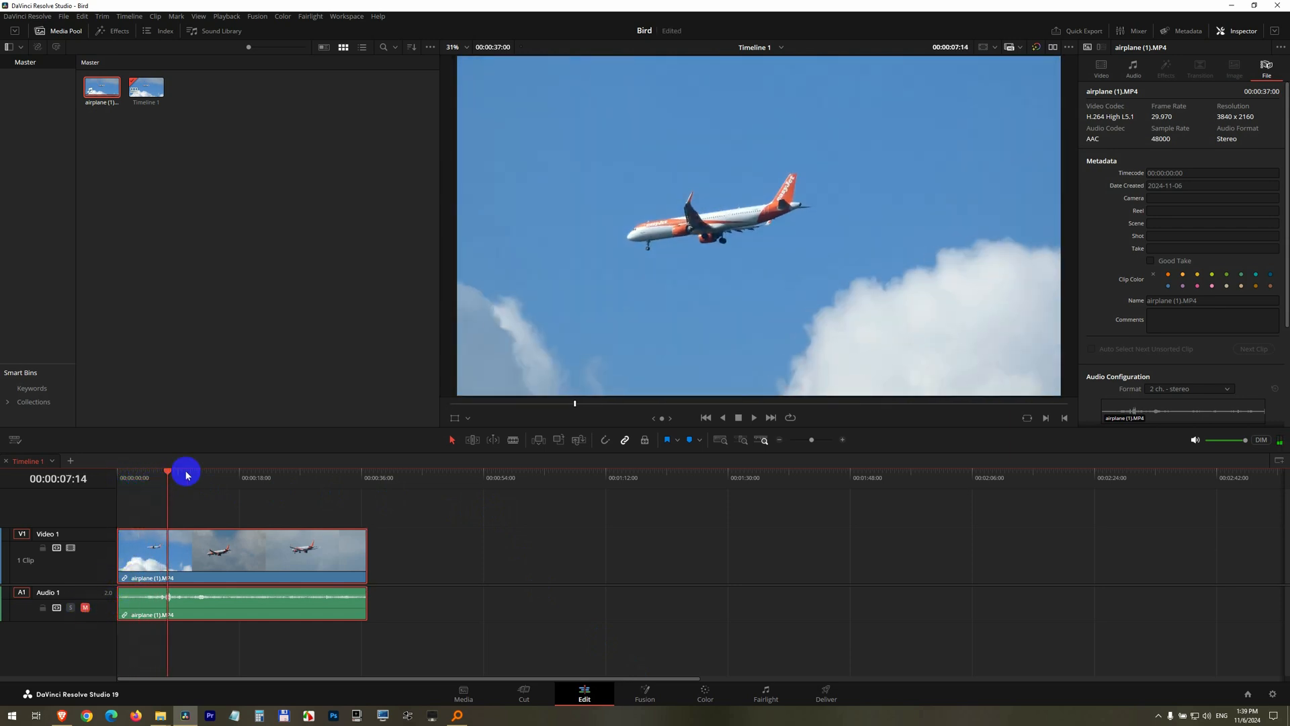
{"action": "mouse_move", "coordinate": [167, 474]}
{"action": "left_mouse_down"}
{"action": "mouse_move", "coordinate": [166, 487]}
{"action": "mouse_move", "coordinate": [155, 481]}
{"action": "left_mouse_up"}
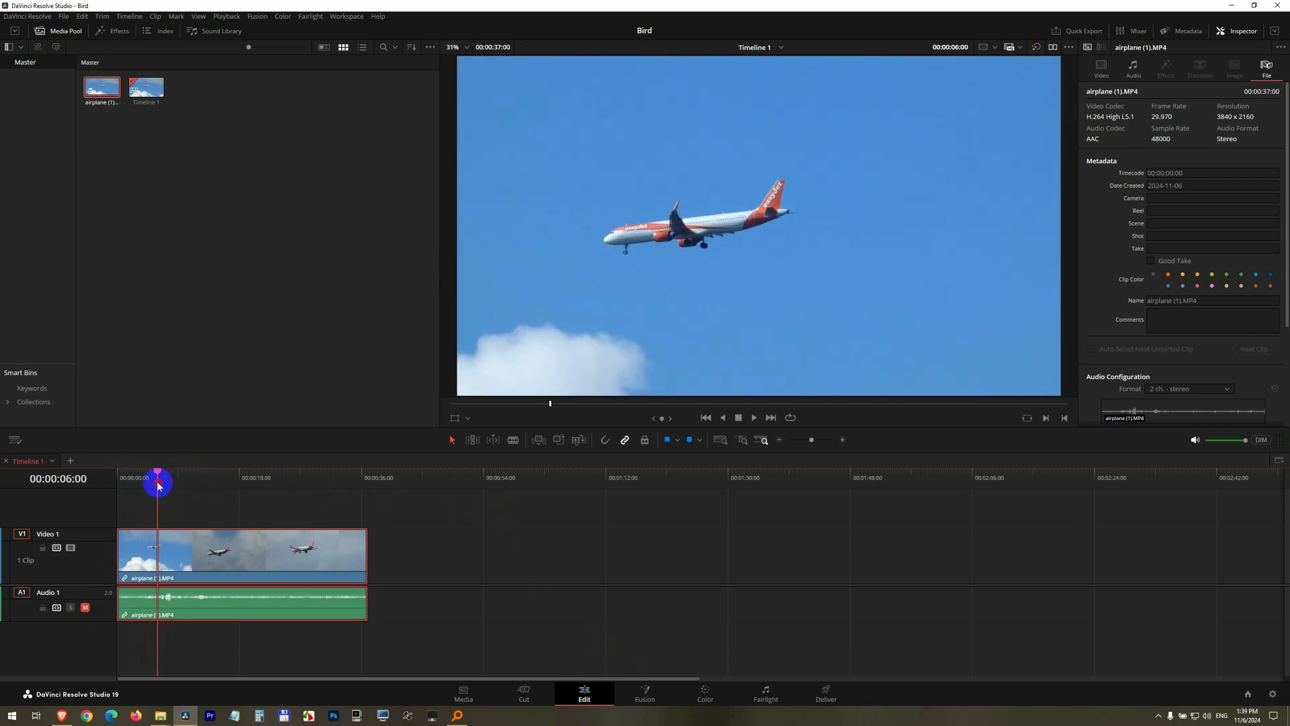
Switch to the Fusion page for the airplane clip, showing MediaIn1 wired to MediaOut1.
{"action": "left_click", "coordinate": [645, 692]}
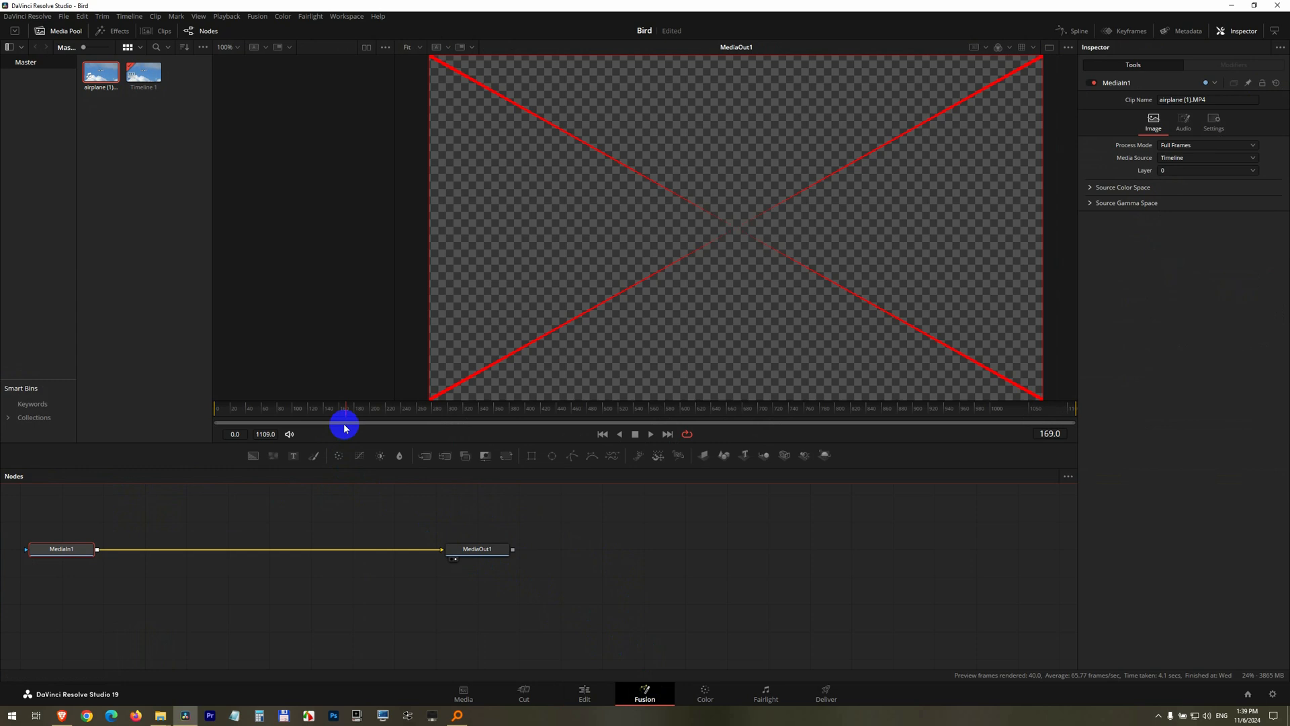
{"action": "left_click", "coordinate": [585, 694]}
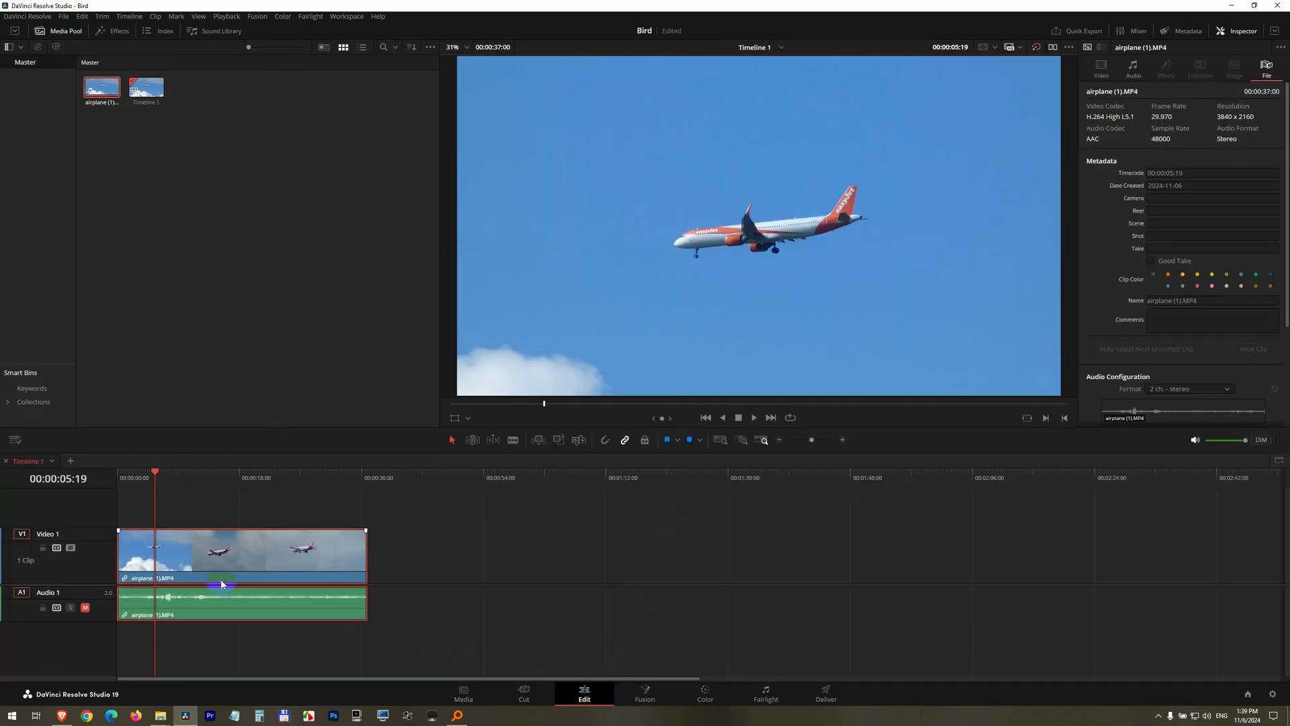
{"action": "left_click", "coordinate": [645, 692]}
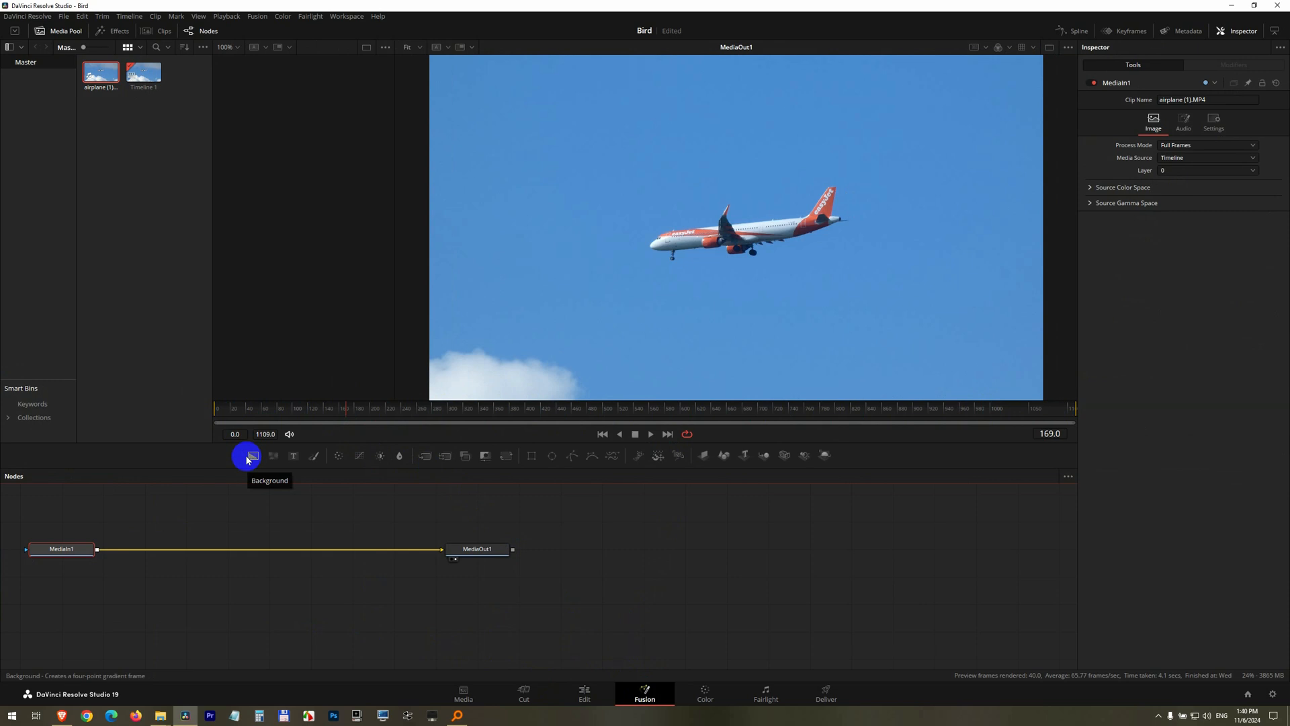
Add a Tracker tool via the tool search and drop Tracker1 between MediaIn1 and MediaOut1.
{"action": "key", "text": "shift+space"}
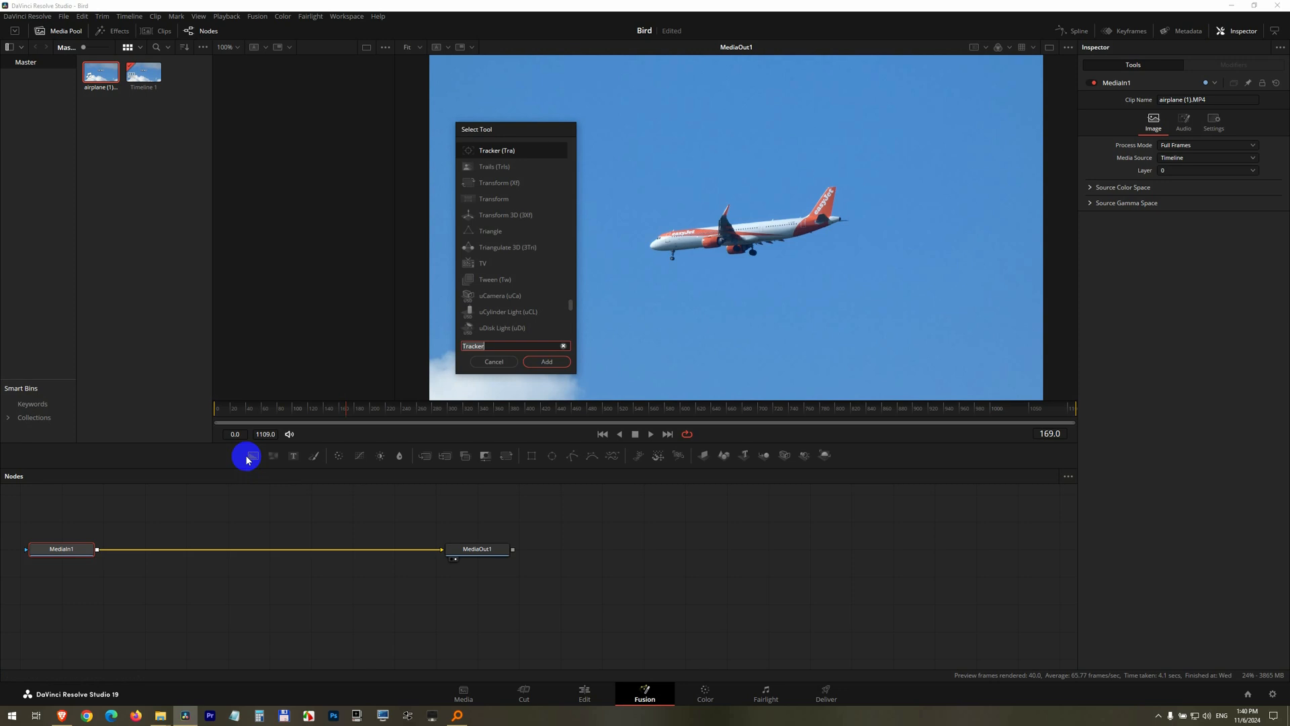
{"action": "type", "text": "tracker"}
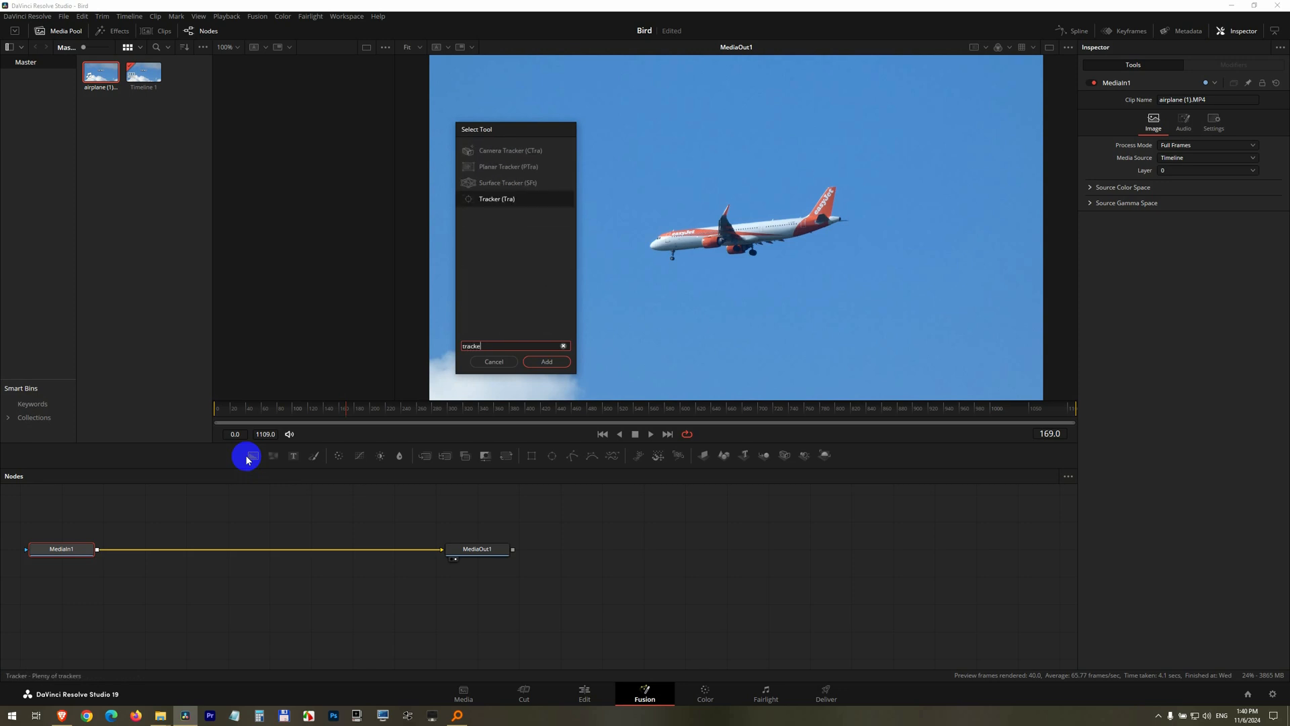
{"action": "left_click", "coordinate": [512, 199]}
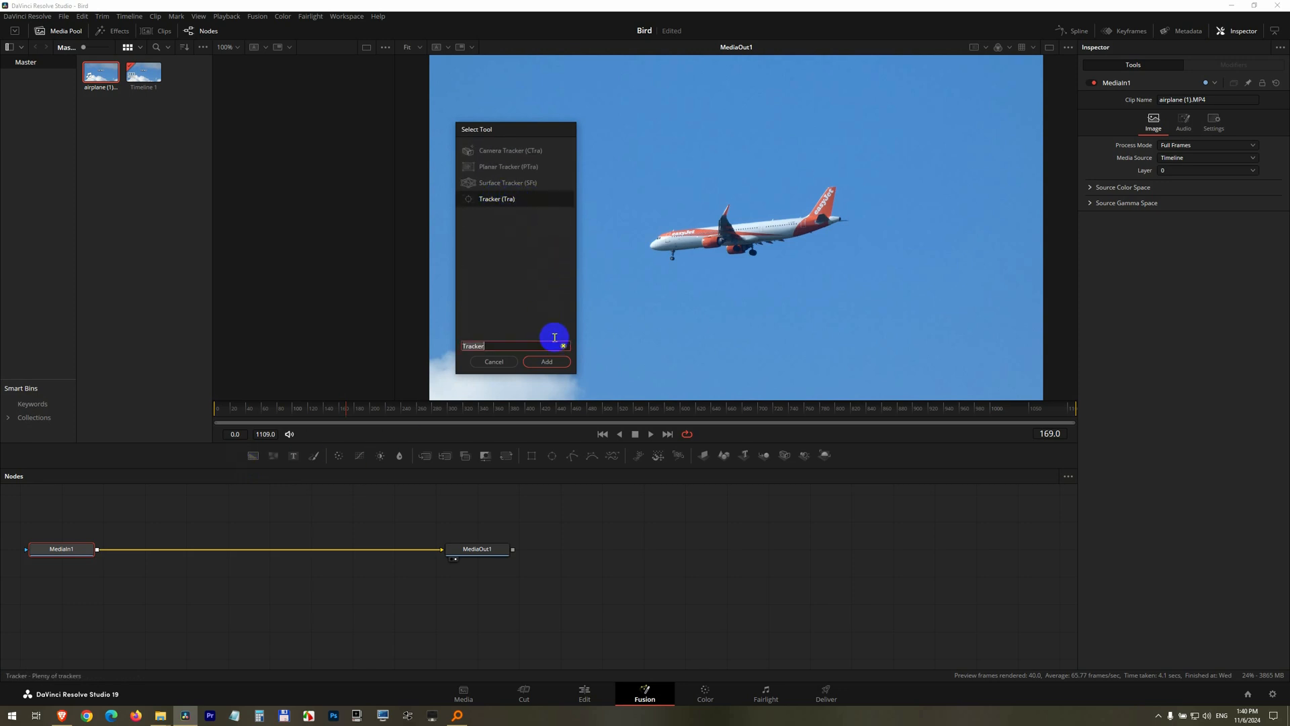
{"action": "left_click", "coordinate": [546, 363]}
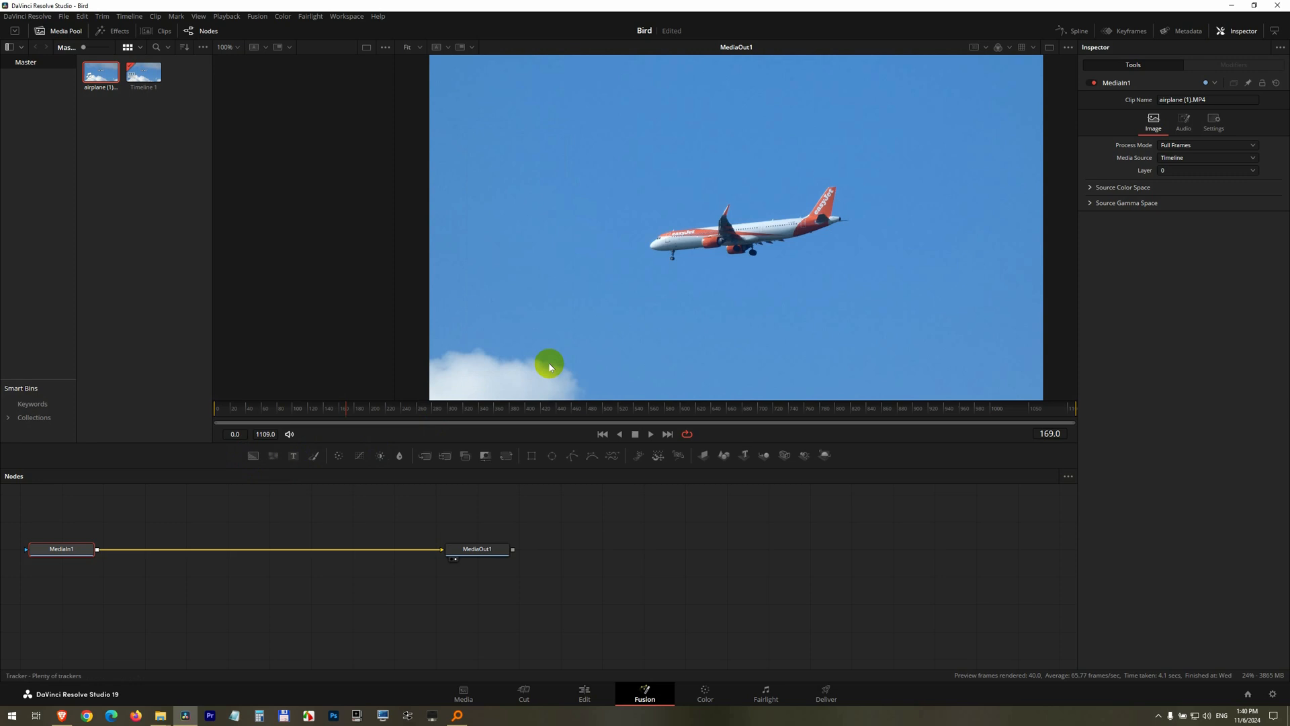
{"action": "left_click_drag", "start_coordinate": [164, 548], "coordinate": [242, 570]}
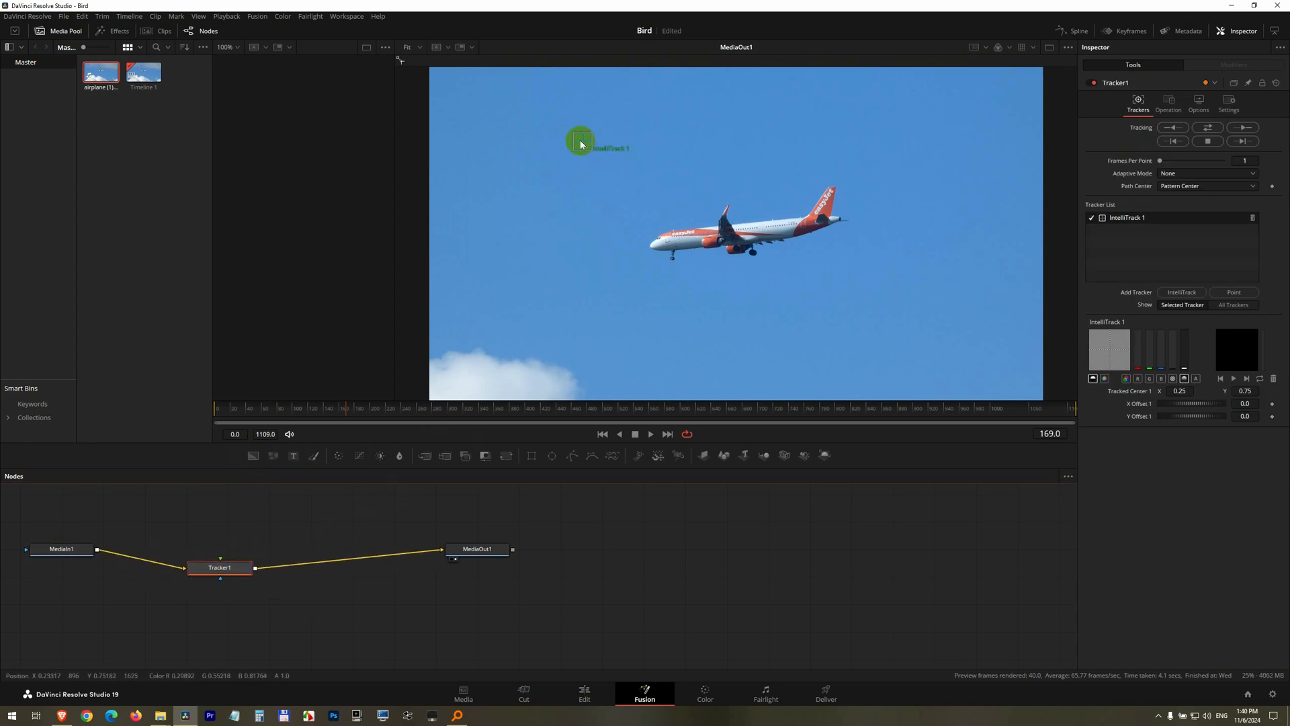
Set the render range to frames 168–241 by dragging the start and end fields.
{"action": "left_click", "coordinate": [506, 414]}
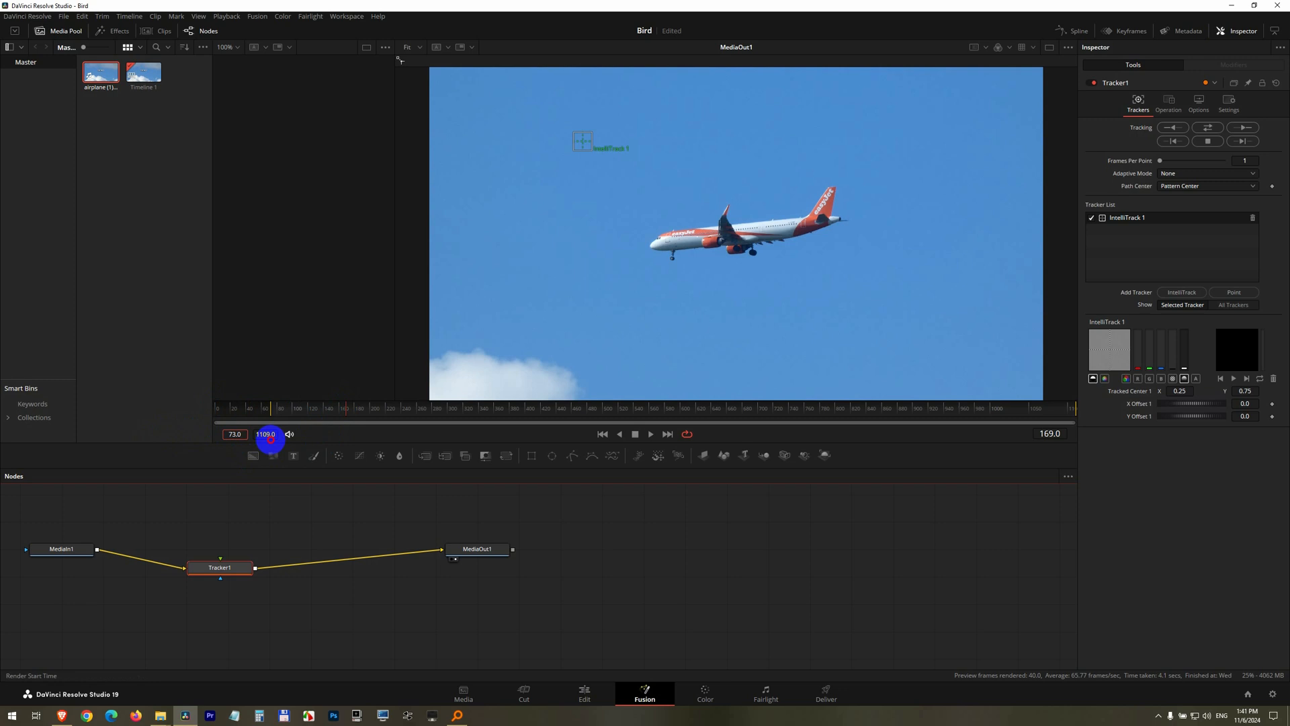
{"action": "left_click_drag", "start_coordinate": [266, 434], "coordinate": [290, 434]}
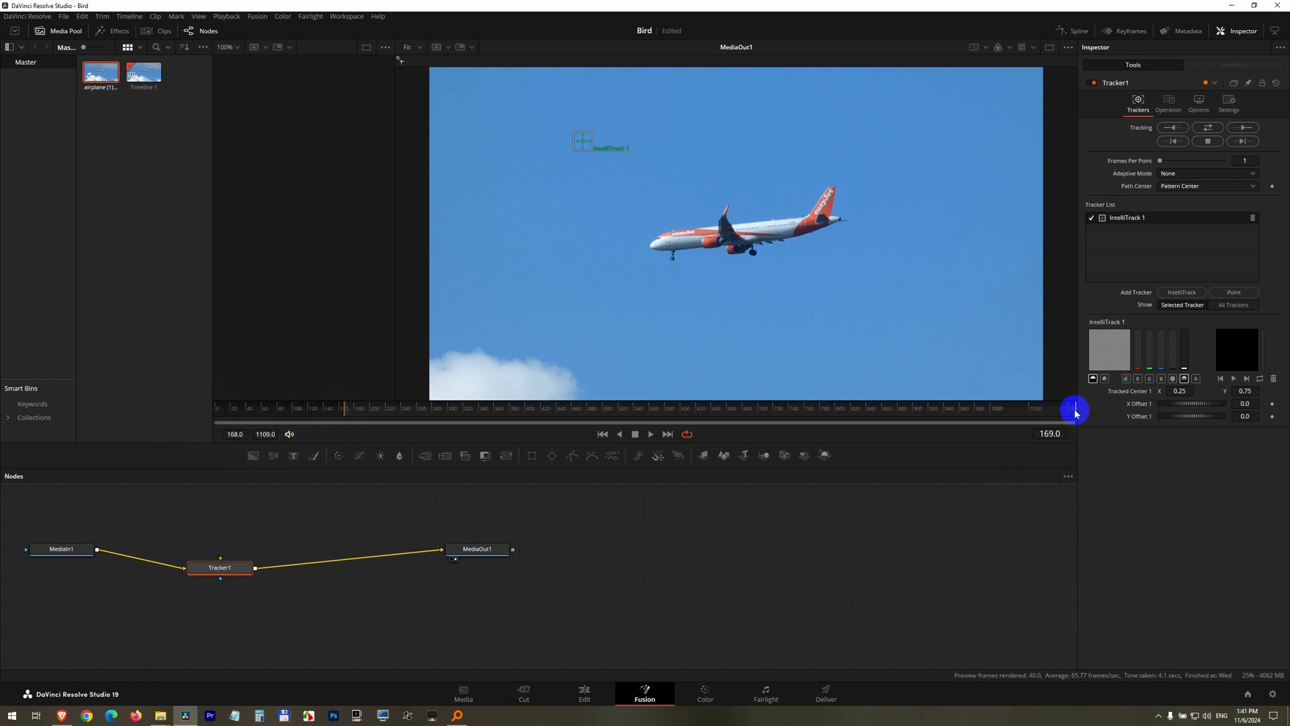
{"action": "left_click_drag", "start_coordinate": [267, 434], "coordinate": [5, 418]}
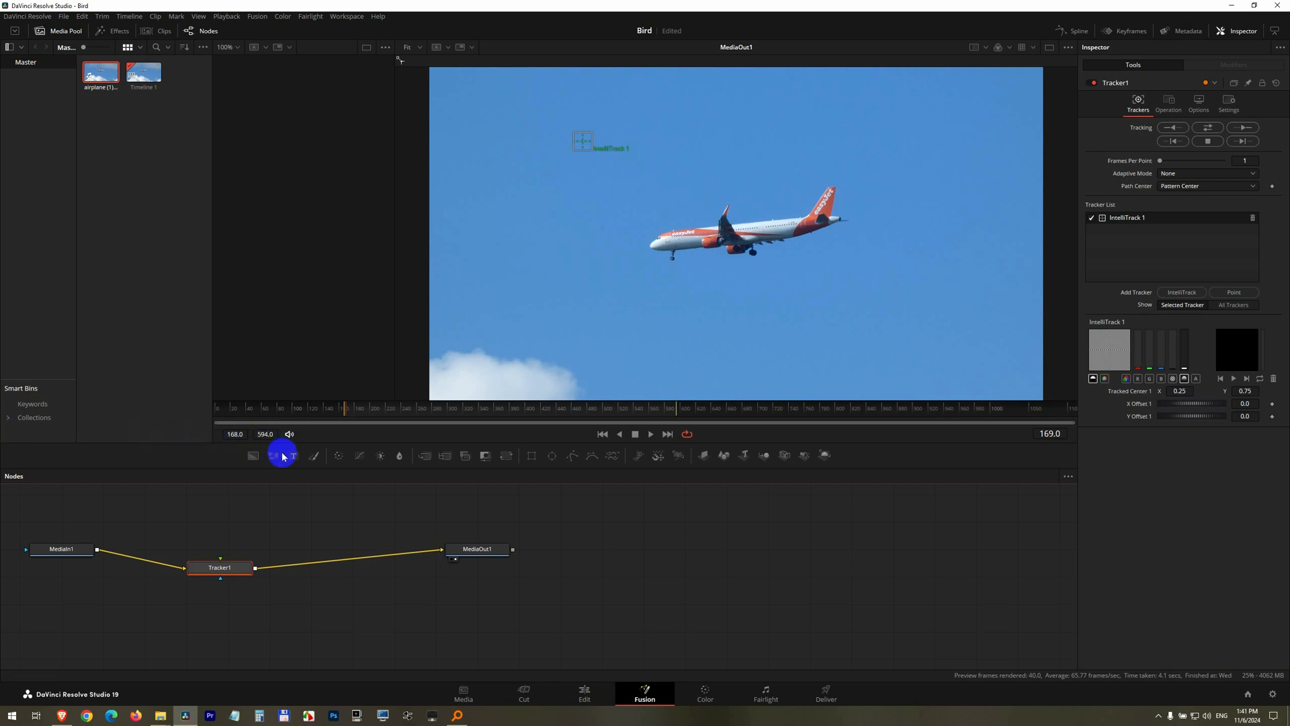
{"action": "left_click_drag", "start_coordinate": [274, 444], "coordinate": [117, 446]}
{"action": "left_click_drag", "start_coordinate": [384, 410], "coordinate": [403, 415]}
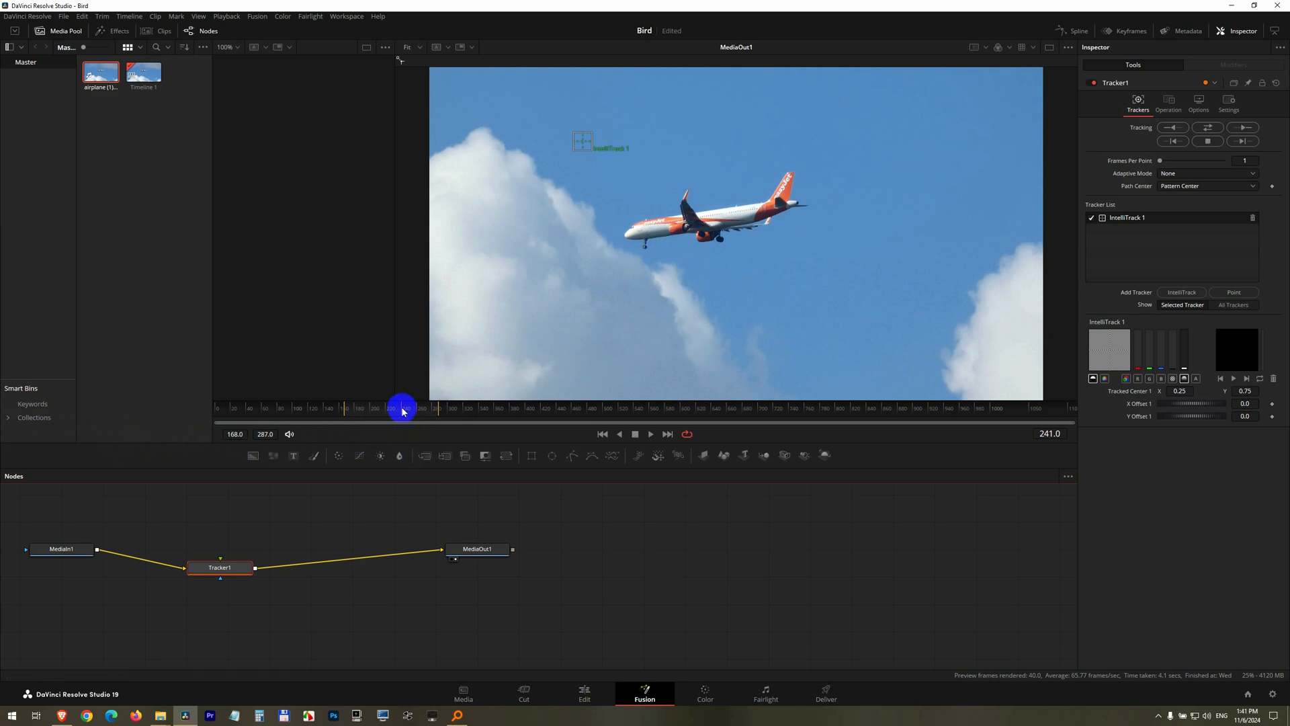
{"action": "left_click_drag", "start_coordinate": [266, 434], "coordinate": [248, 434]}
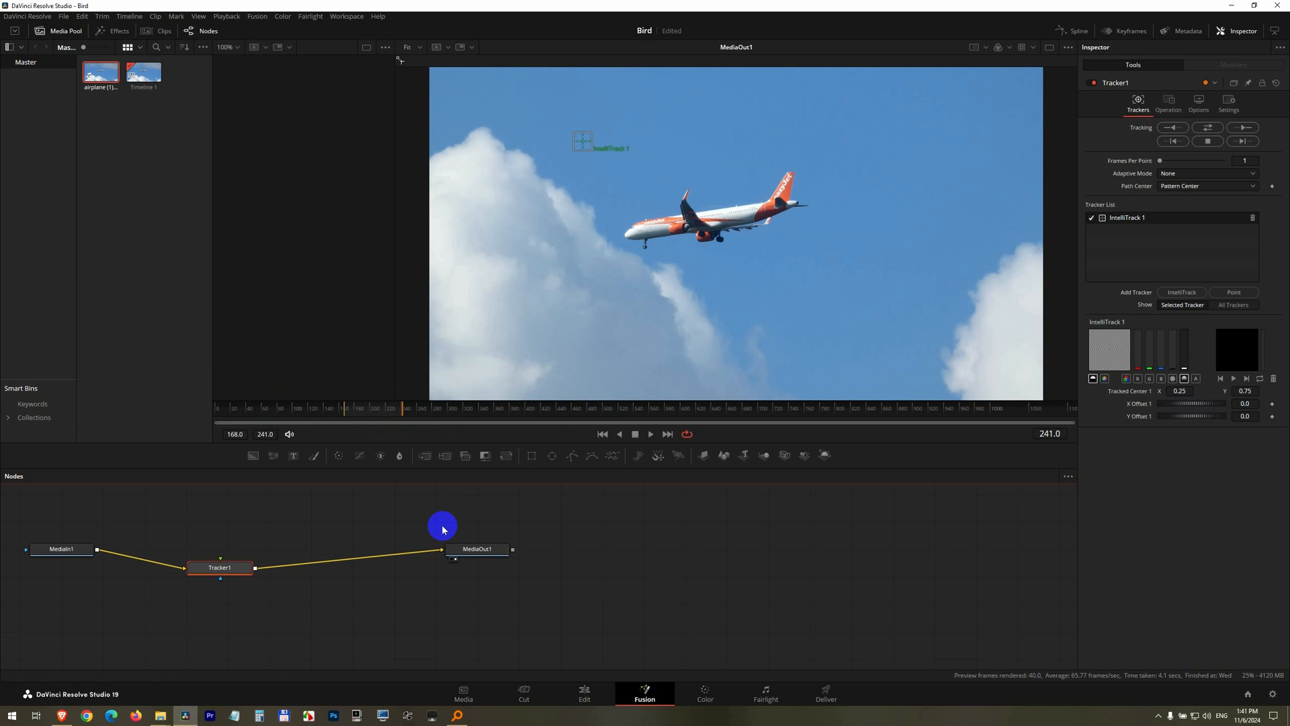
At frame 205, place the tracking pattern on the airplane's front wheel.
{"action": "left_click", "coordinate": [374, 408]}
{"action": "left_click_drag", "start_coordinate": [374, 408], "coordinate": [374, 408]}
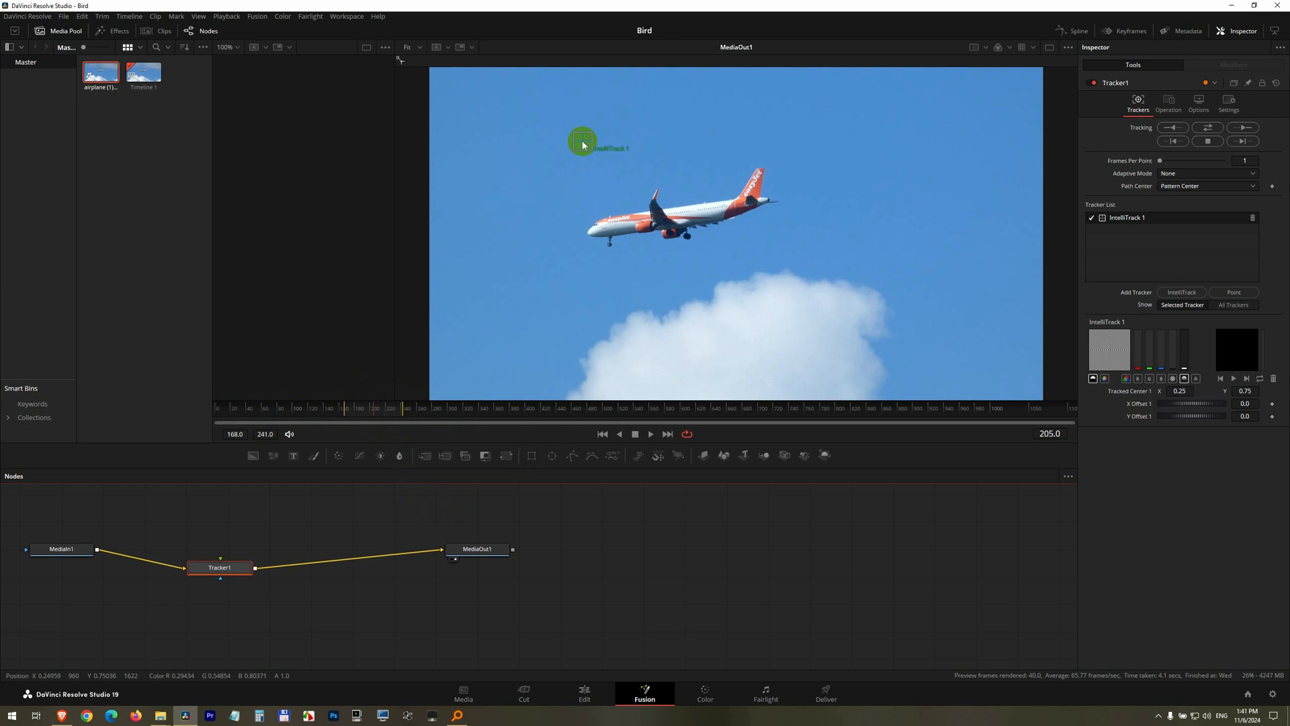
{"action": "left_click_drag", "start_coordinate": [583, 144], "coordinate": [596, 241]}
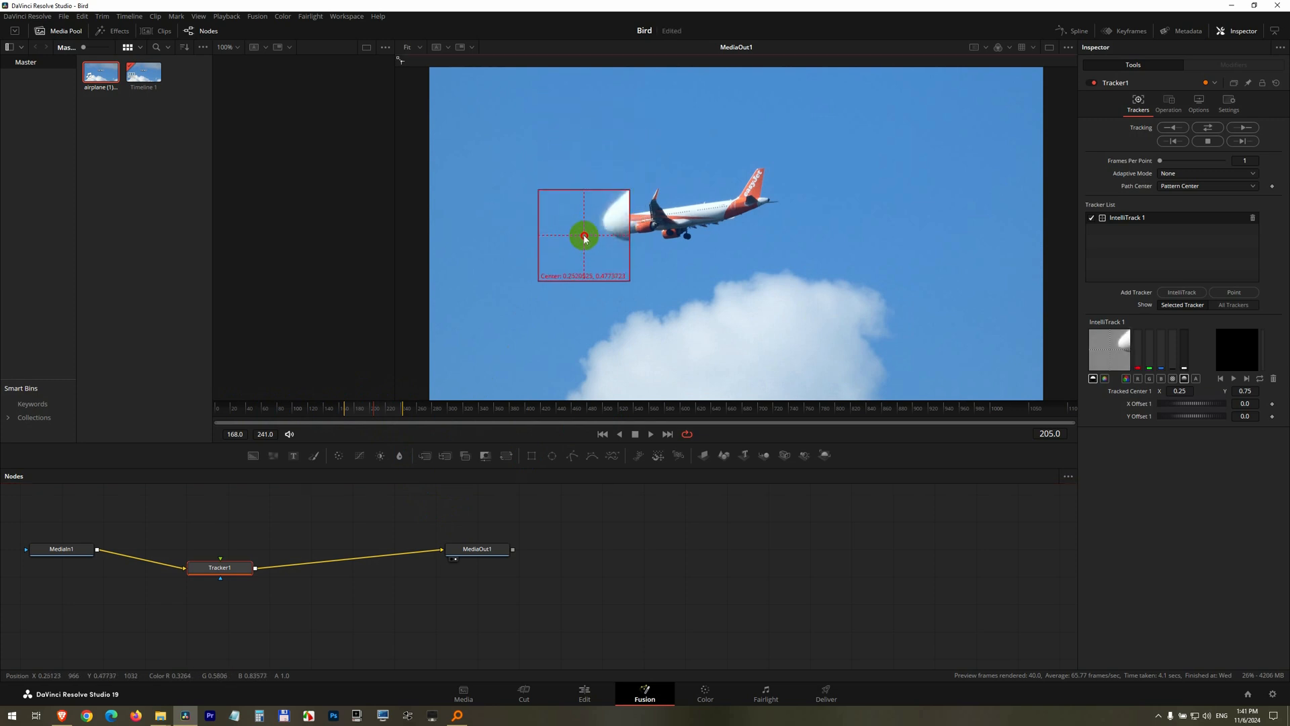
{"action": "left_click_drag", "start_coordinate": [596, 241], "coordinate": [609, 244]}
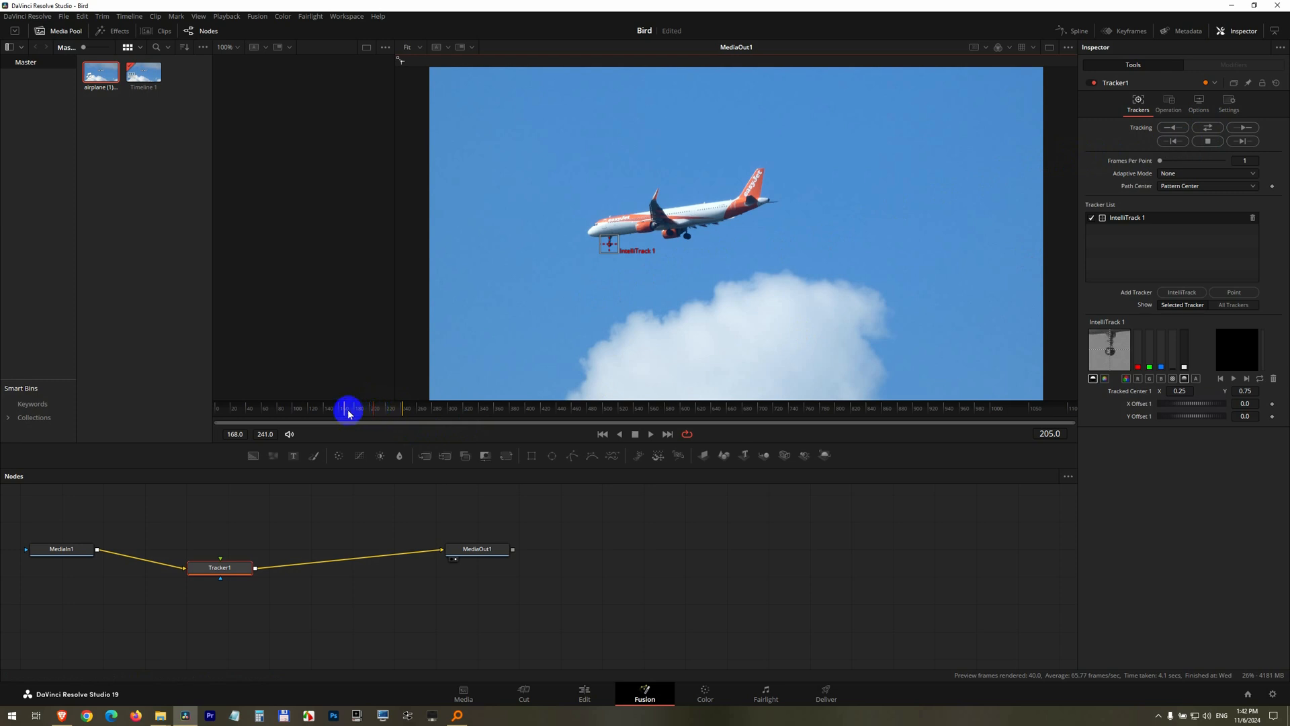
Run the IntelliTrack bidirectionally through the render range.
{"action": "left_click", "coordinate": [1206, 128]}
{"action": "left_click", "coordinate": [1206, 130]}
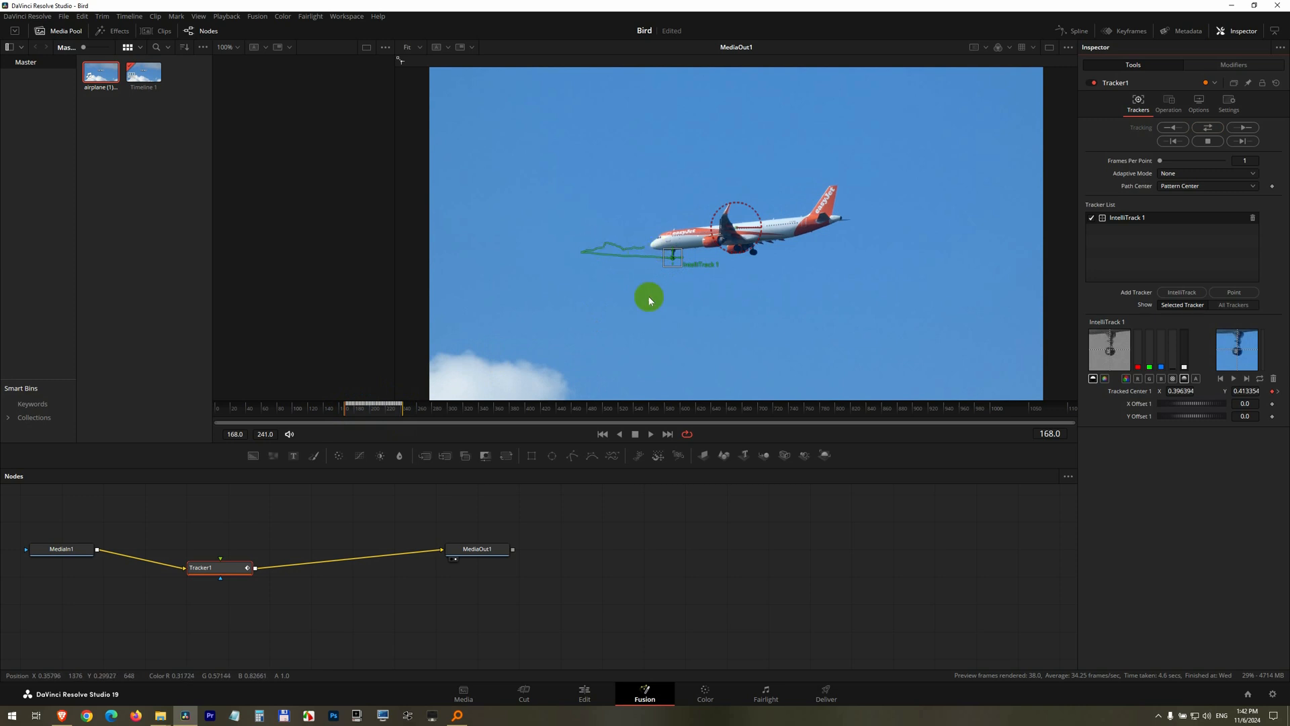
Drag arrow.png from the folder into the node graph as MediaIn2.
{"action": "left_click", "coordinate": [1255, 6]}
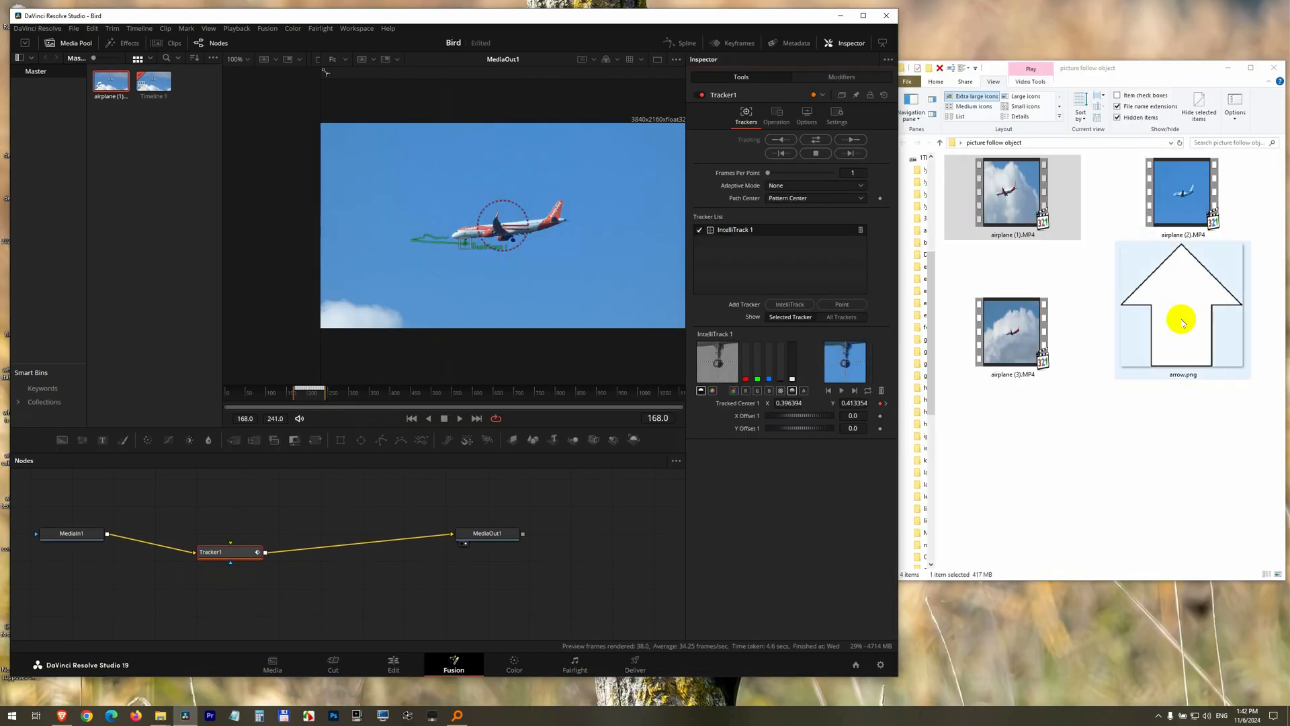
{"action": "mouse_move", "coordinate": [1175, 325]}
{"action": "left_mouse_down"}
{"action": "mouse_move", "coordinate": [835, 496]}
{"action": "mouse_move", "coordinate": [230, 505]}
{"action": "left_mouse_up"}
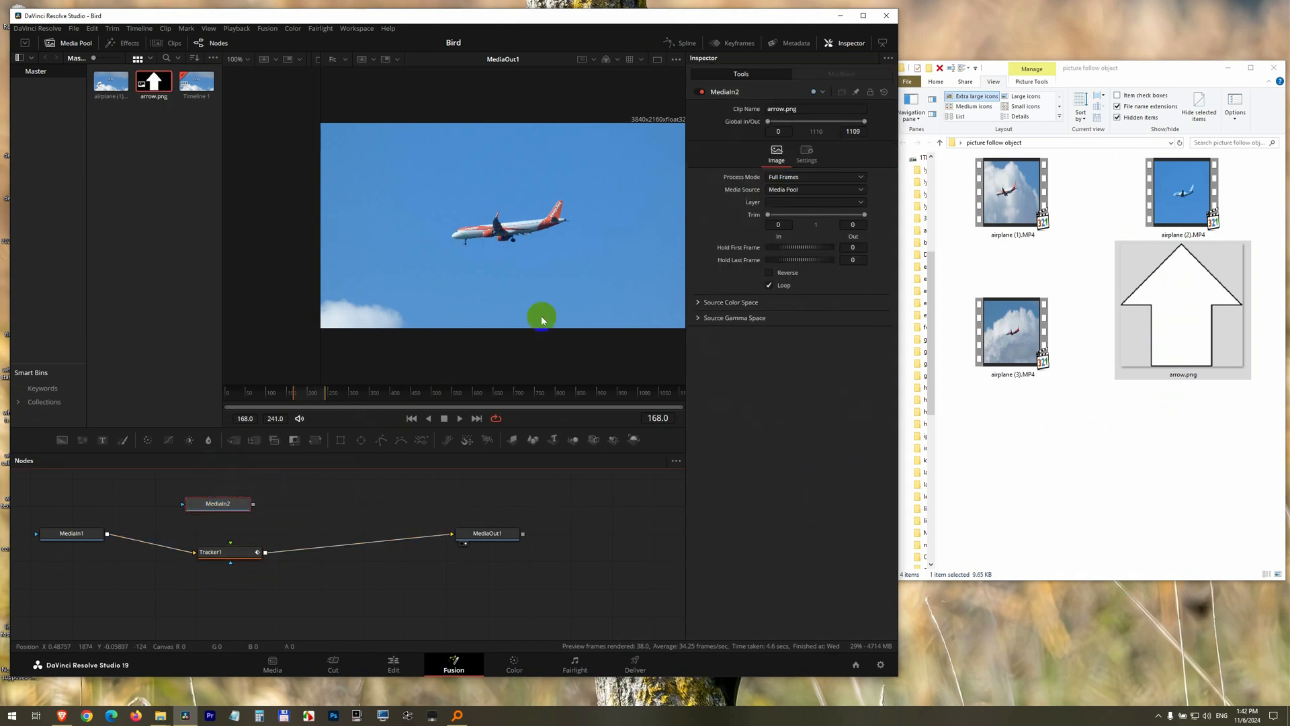
{"action": "left_click", "coordinate": [863, 16]}
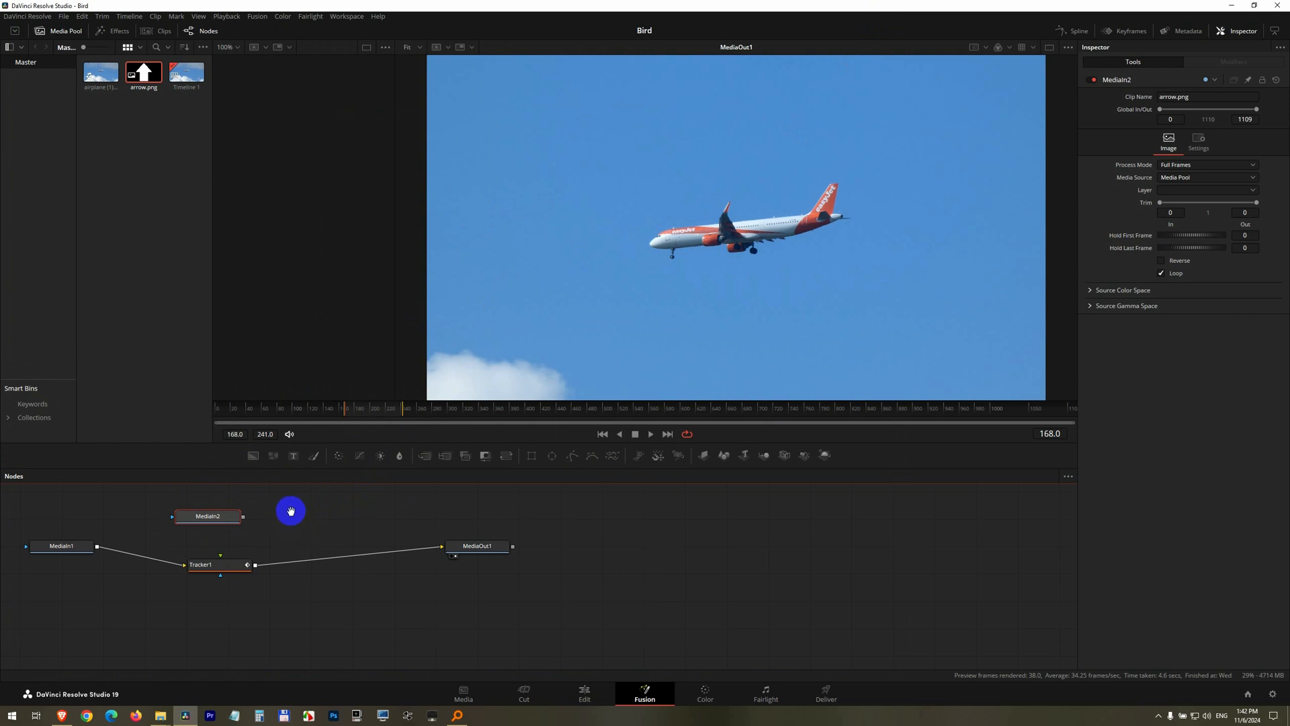
Connect MediaIn2 to Tracker1's foreground input and tidy its position.
{"action": "mouse_move", "coordinate": [292, 525]}
{"action": "left_mouse_down"}
{"action": "mouse_move", "coordinate": [299, 582]}
{"action": "mouse_move", "coordinate": [232, 533]}
{"action": "left_mouse_up"}
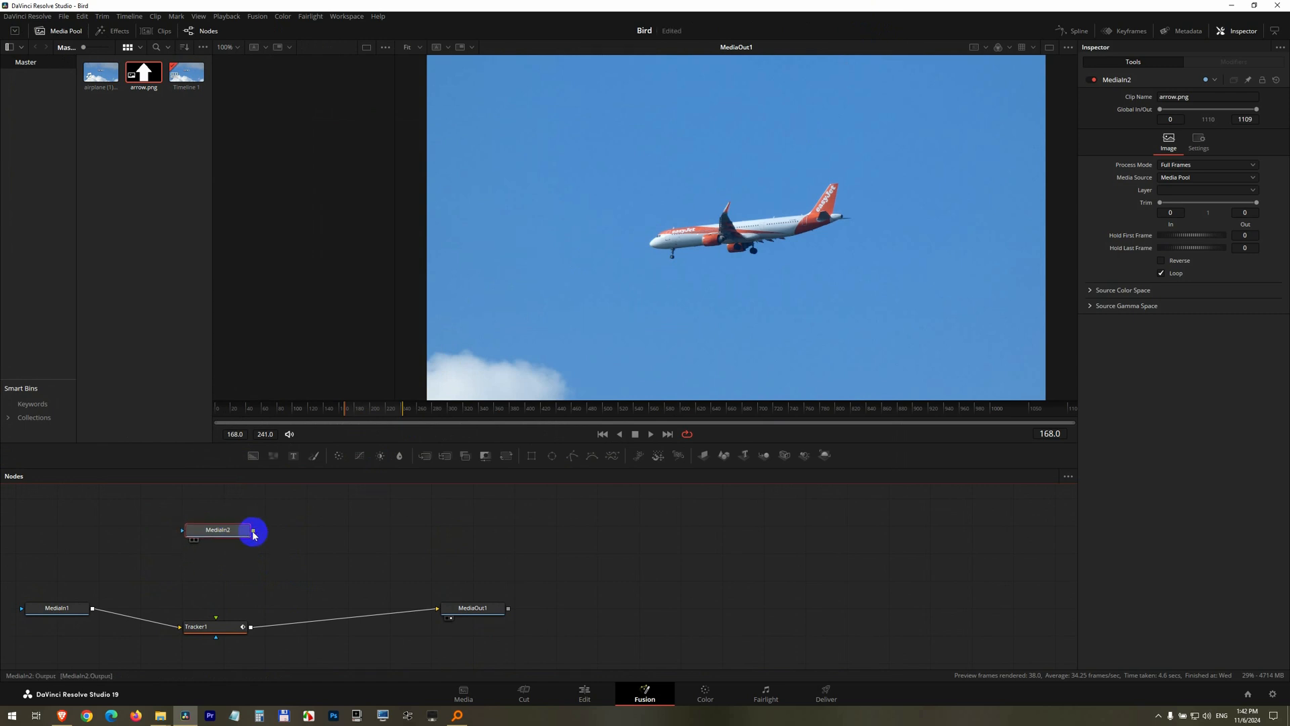
{"action": "mouse_move", "coordinate": [254, 531]}
{"action": "left_mouse_down"}
{"action": "mouse_move", "coordinate": [266, 537]}
{"action": "mouse_move", "coordinate": [205, 627]}
{"action": "left_mouse_up"}
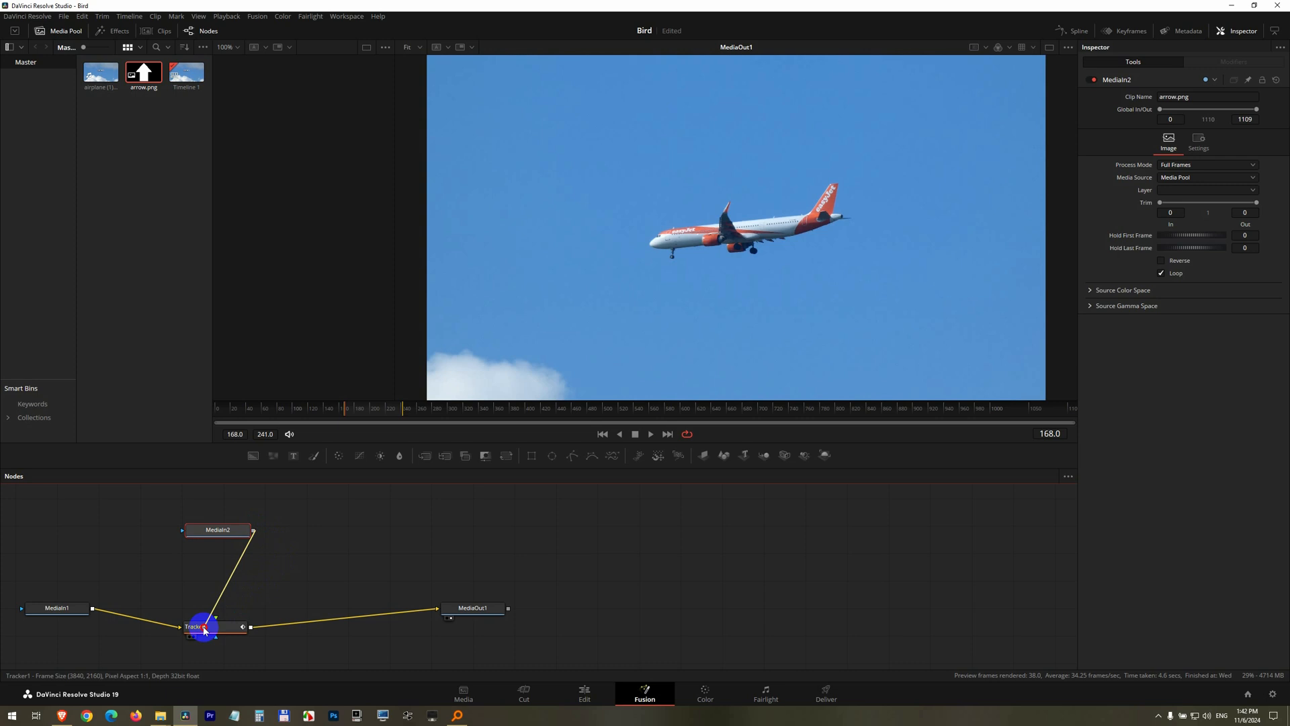
{"action": "left_click_drag", "start_coordinate": [218, 529], "coordinate": [232, 522]}
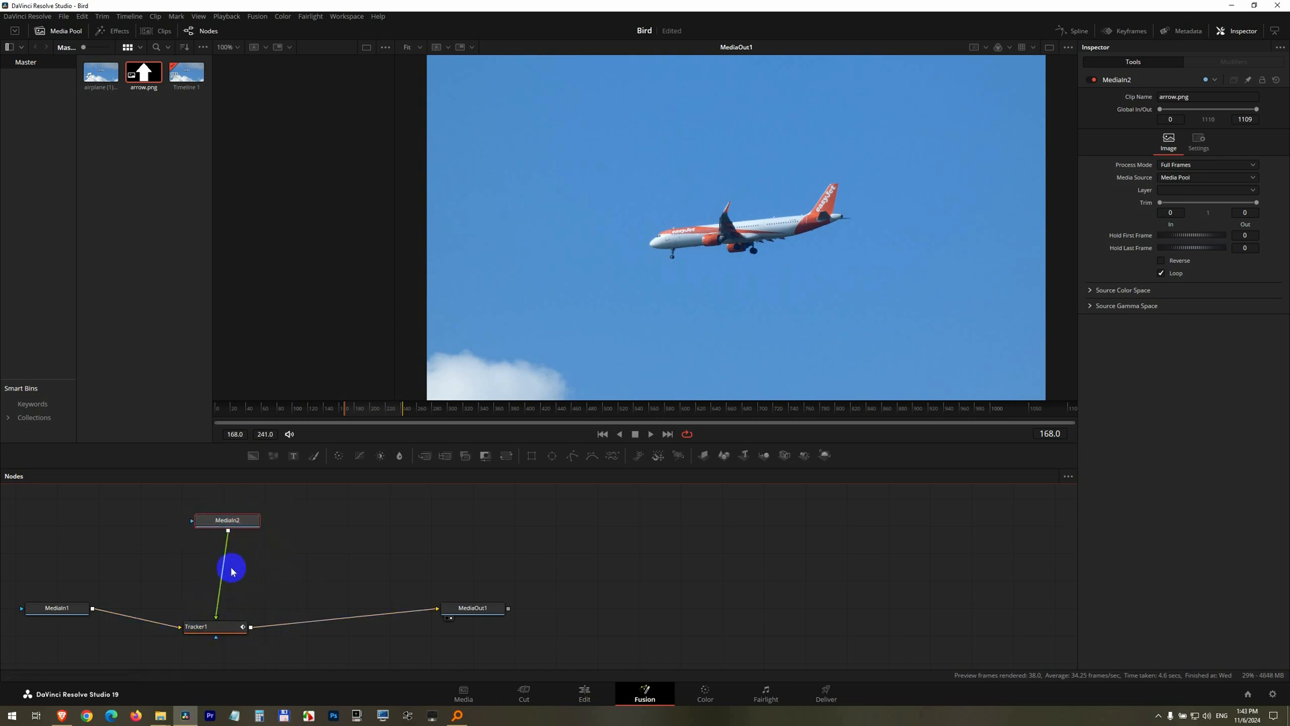
Rename MediaIn2 to 'arrow' through its right-click menu.
{"action": "right_click", "coordinate": [227, 521]}
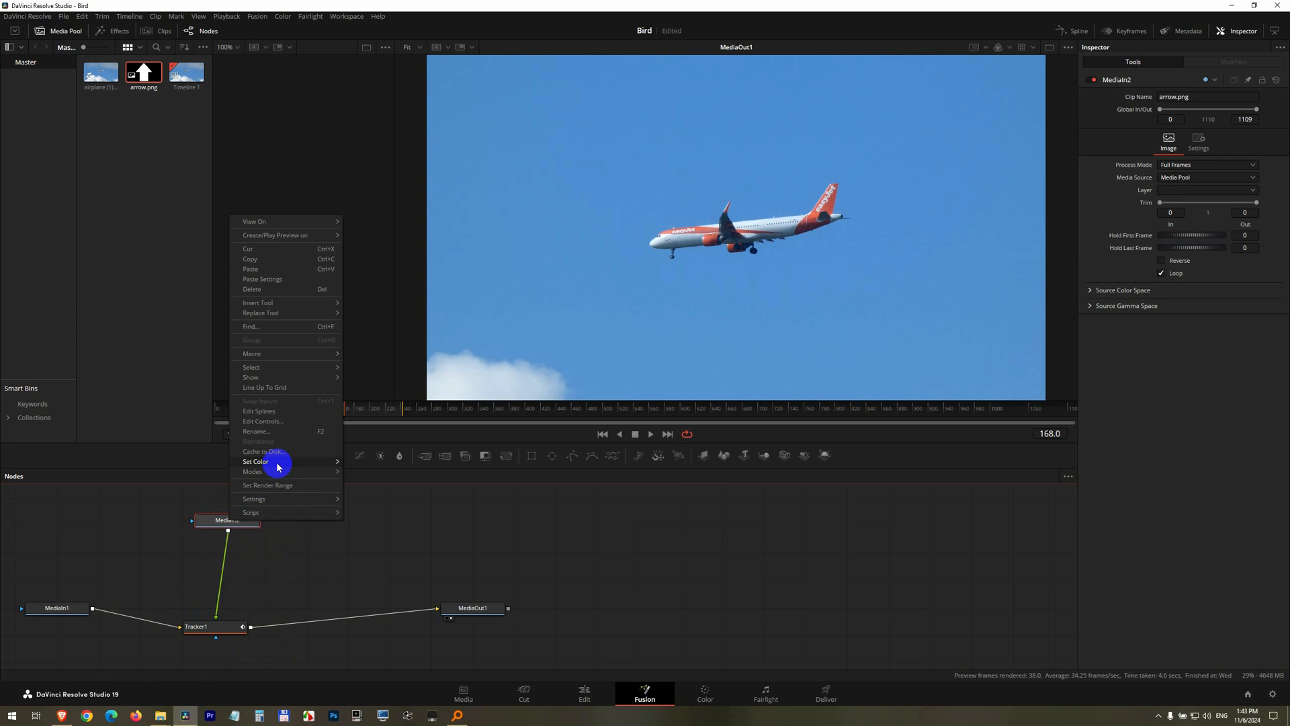
{"action": "left_click", "coordinate": [284, 432]}
{"action": "type", "text": "arrow"}
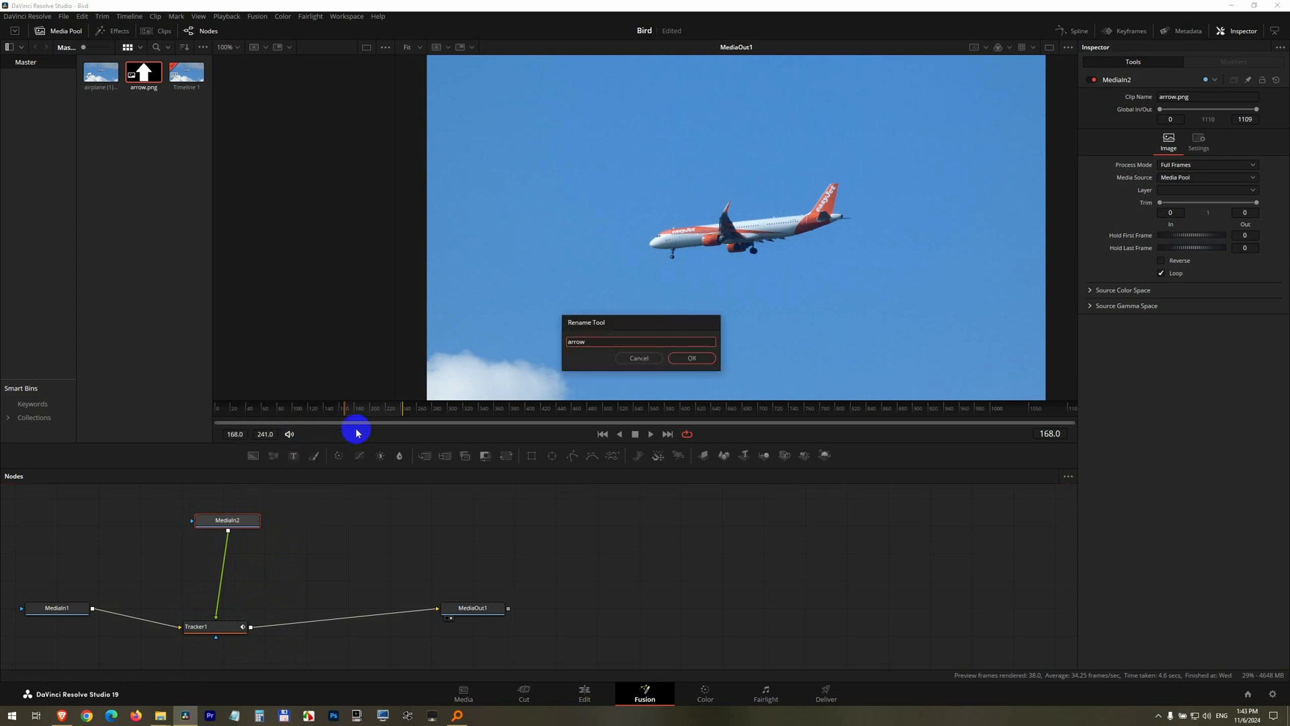
{"action": "key", "text": "Return"}
{"action": "left_click_drag", "start_coordinate": [228, 521], "coordinate": [217, 513]}
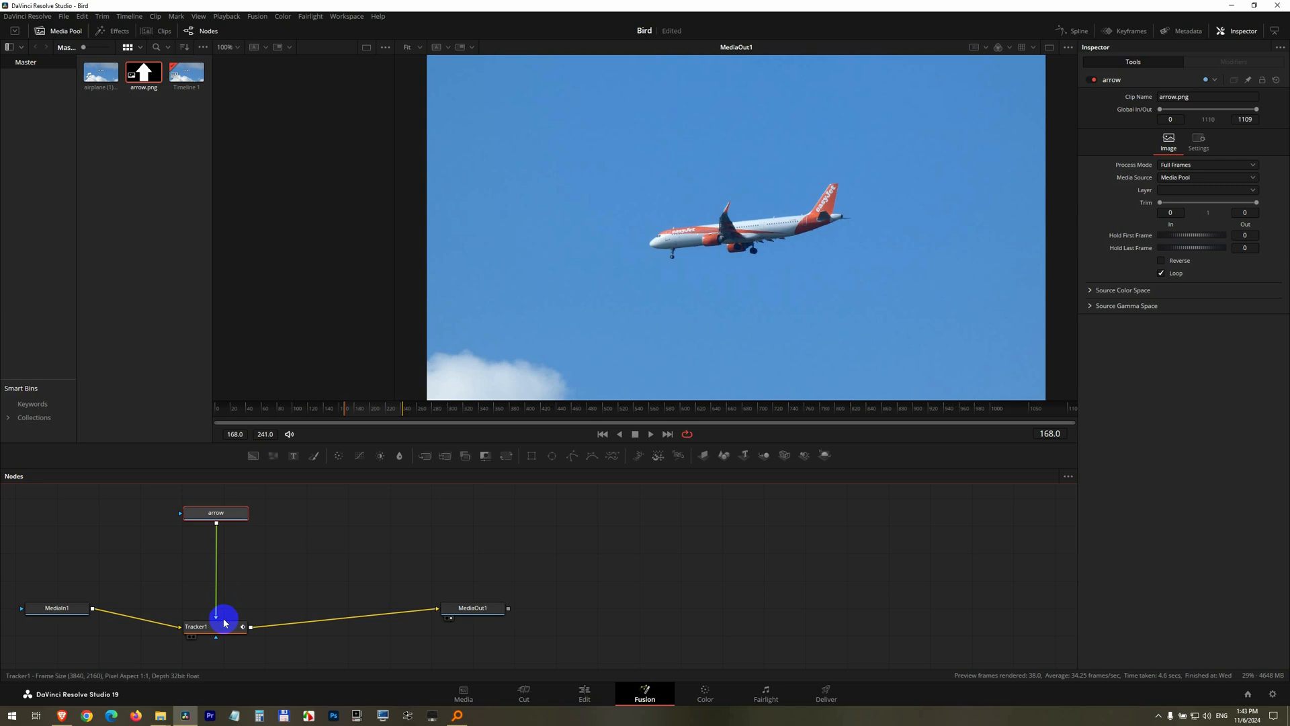
{"action": "left_click", "coordinate": [225, 619]}
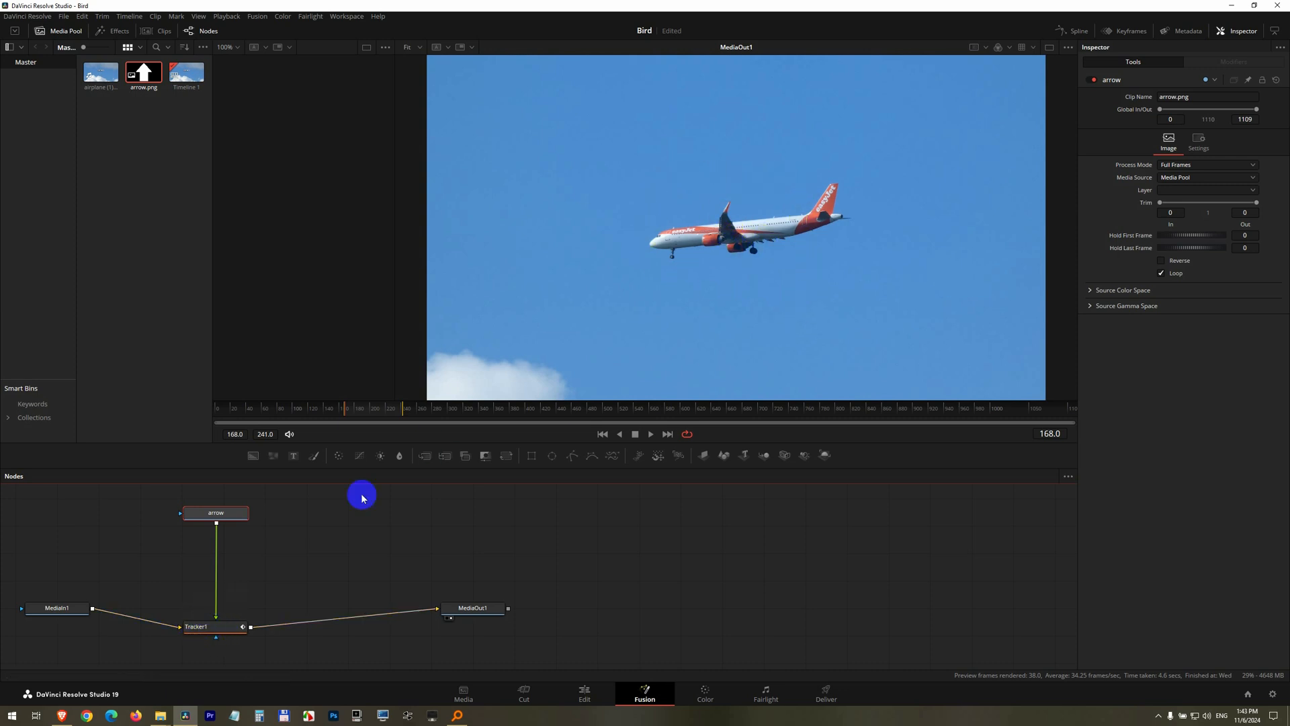
Set Tracker1's Operation to Match Move so the arrow follows the plane.
{"action": "left_click", "coordinate": [208, 627]}
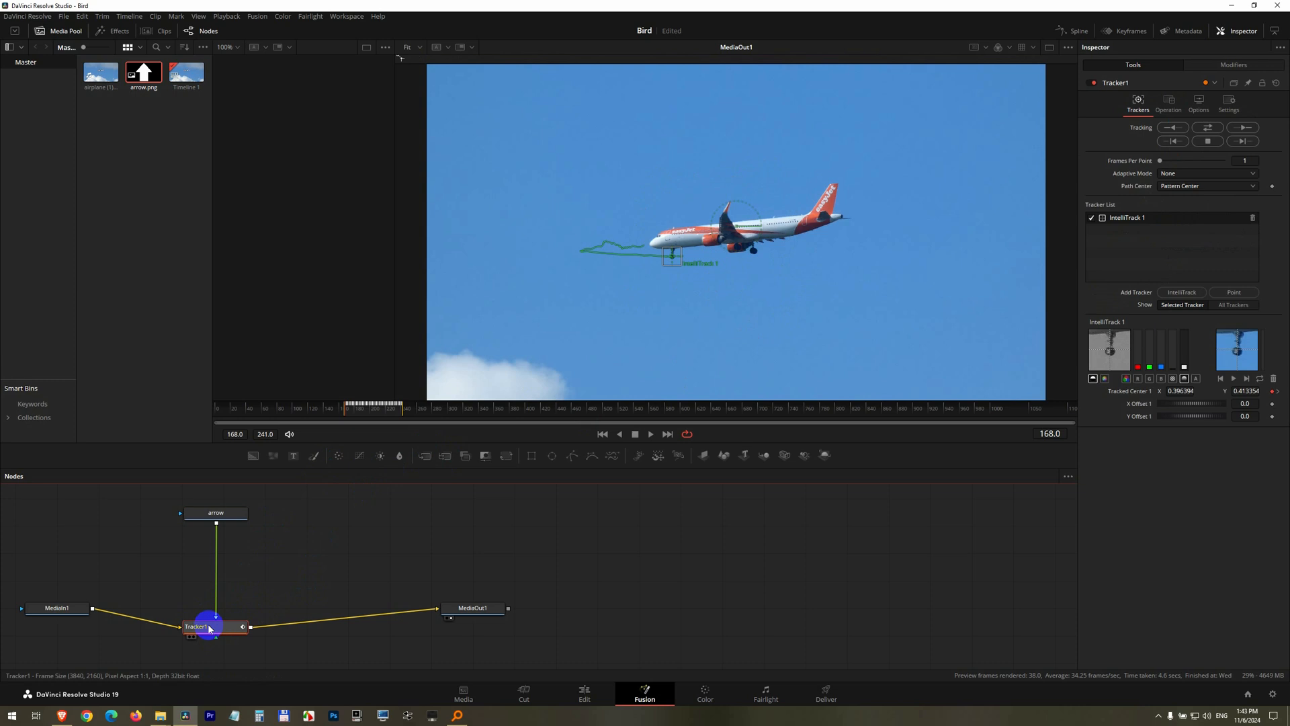
{"action": "left_click", "coordinate": [1170, 100]}
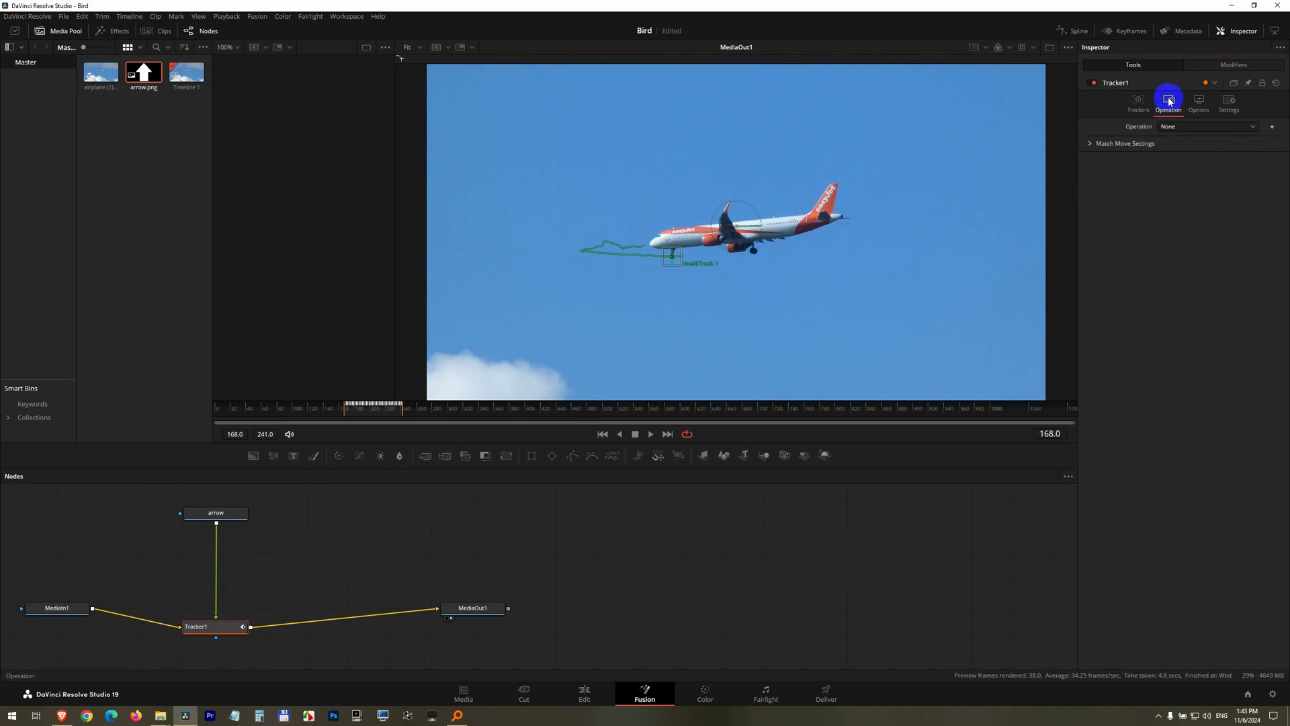
{"action": "left_click", "coordinate": [1184, 127]}
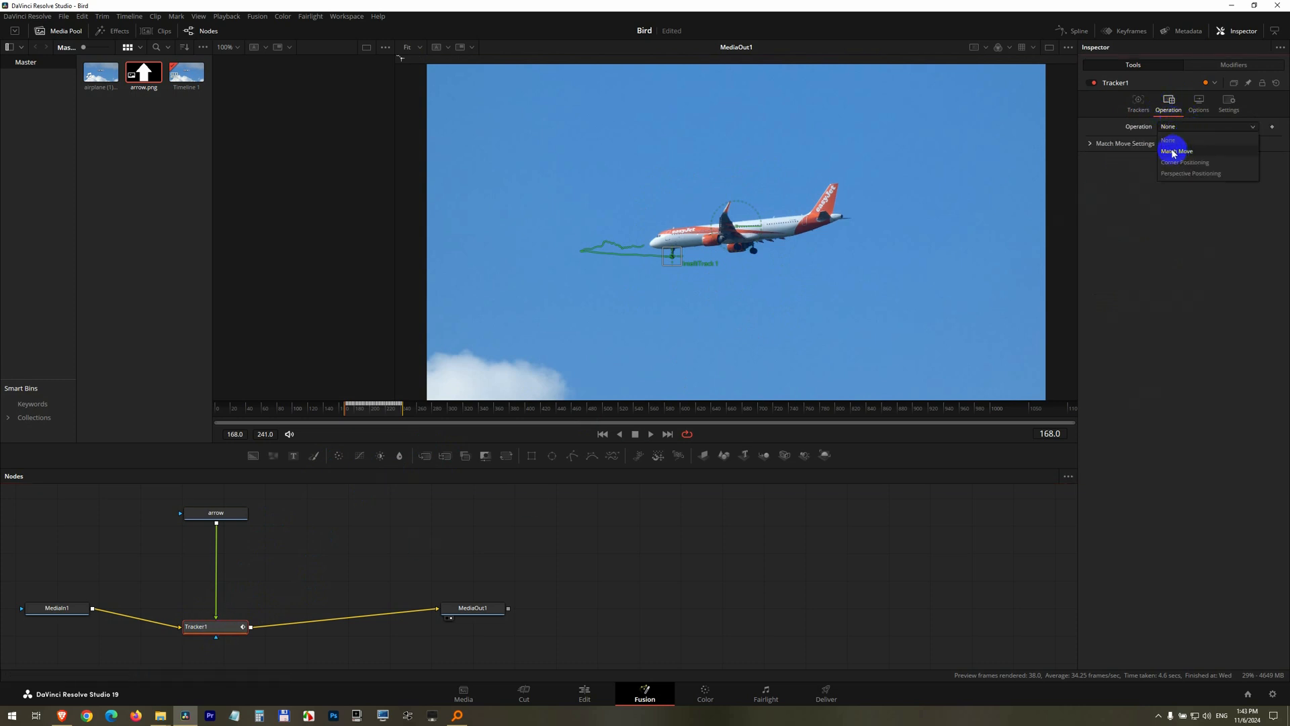
{"action": "left_click", "coordinate": [1189, 152]}
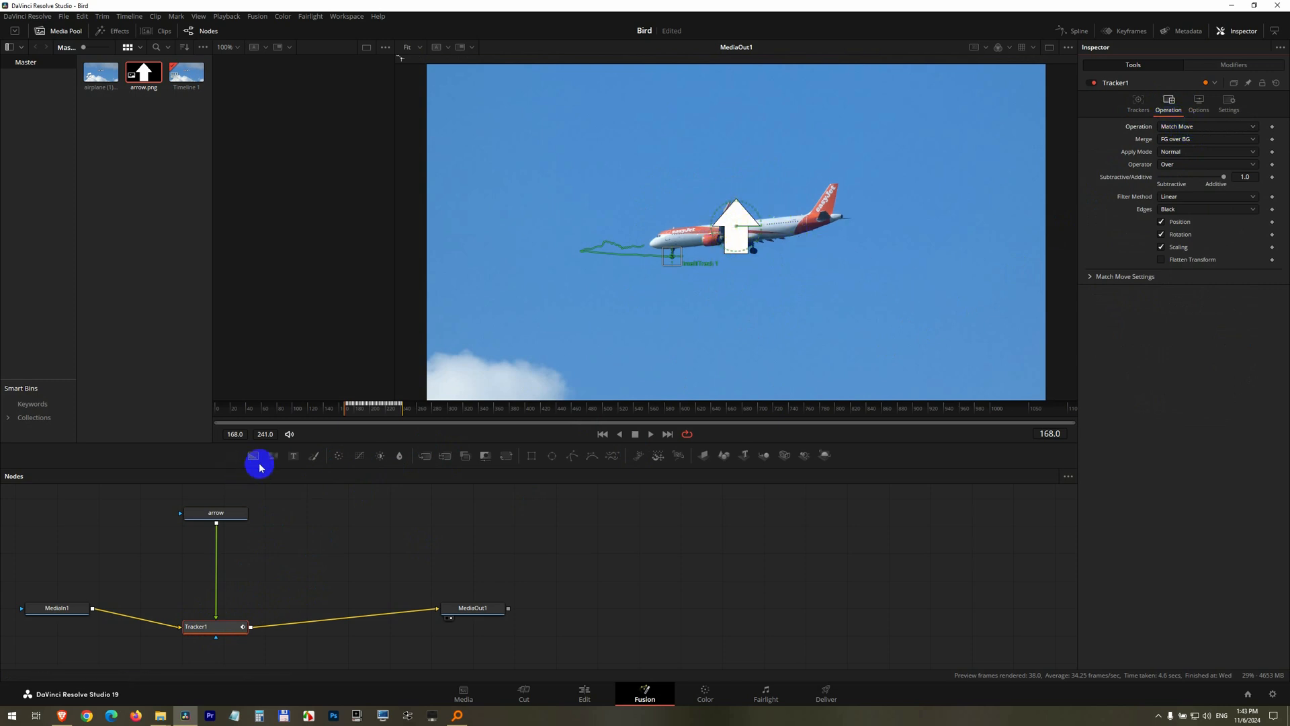
Undo an accidental move of the tracked path and select the arrow node.
{"action": "mouse_move", "coordinate": [737, 232]}
{"action": "left_mouse_down"}
{"action": "mouse_move", "coordinate": [685, 315]}
{"action": "mouse_move", "coordinate": [697, 318]}
{"action": "left_mouse_up"}
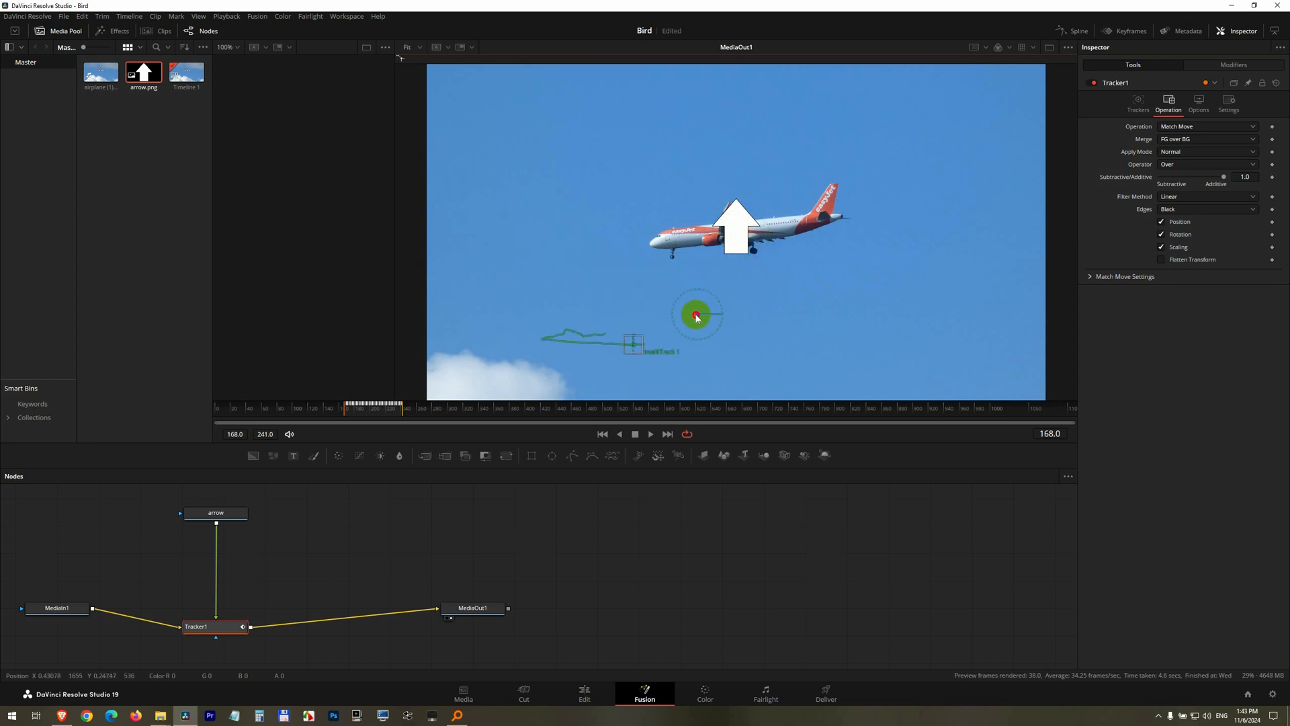
{"action": "key", "text": "ctrl+z"}
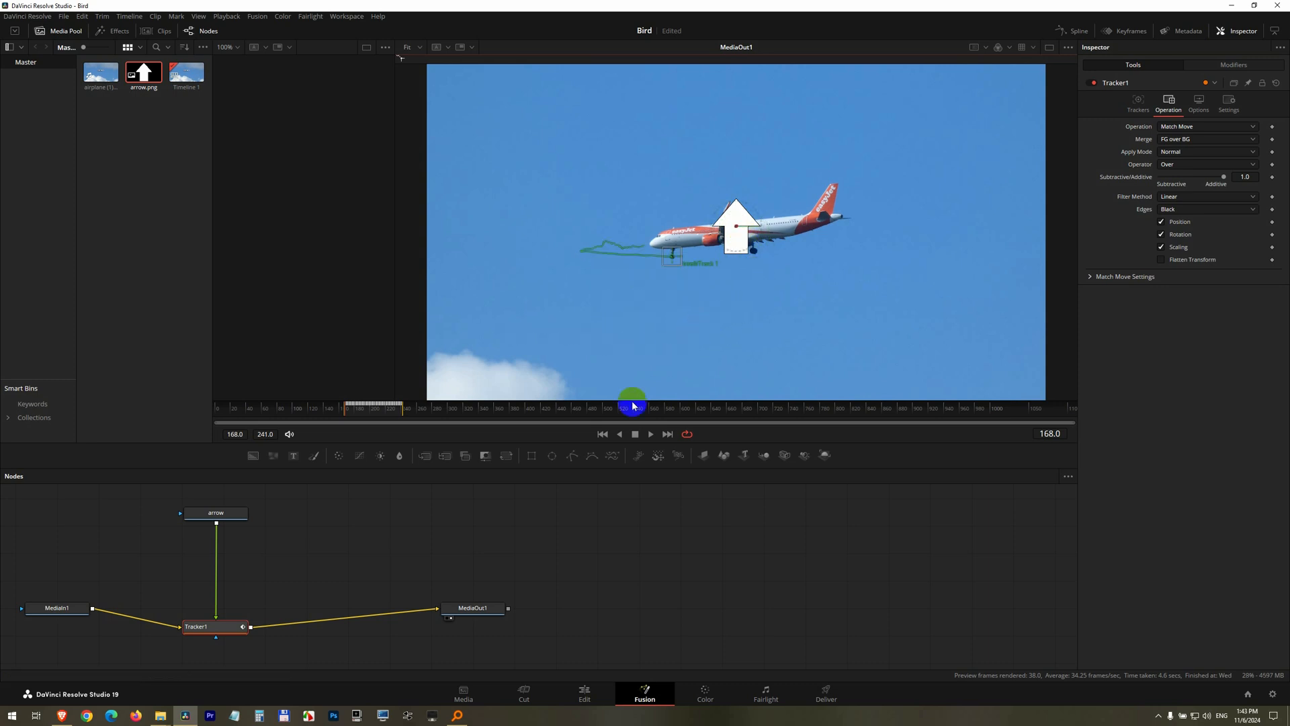
{"action": "left_click", "coordinate": [231, 520]}
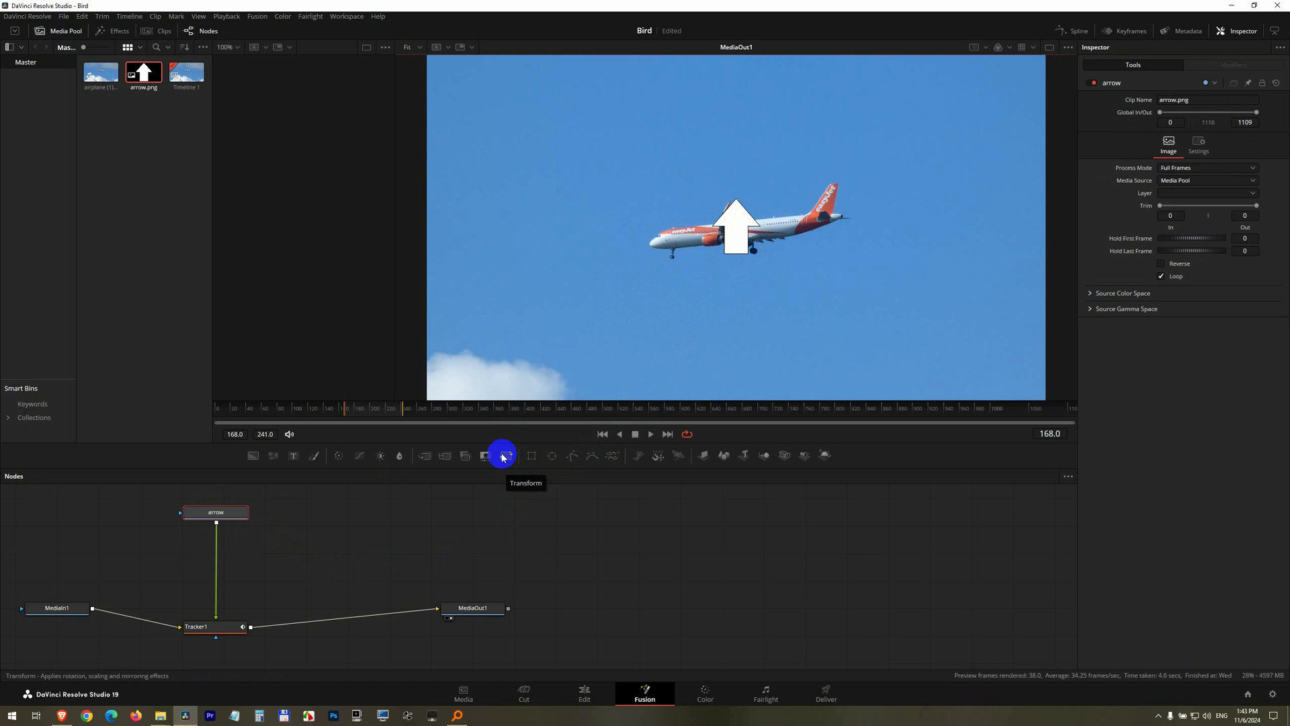
Drop a Transform node from the toolbar between arrow and Tracker1.
{"action": "left_click_drag", "start_coordinate": [508, 457], "coordinate": [234, 545]}
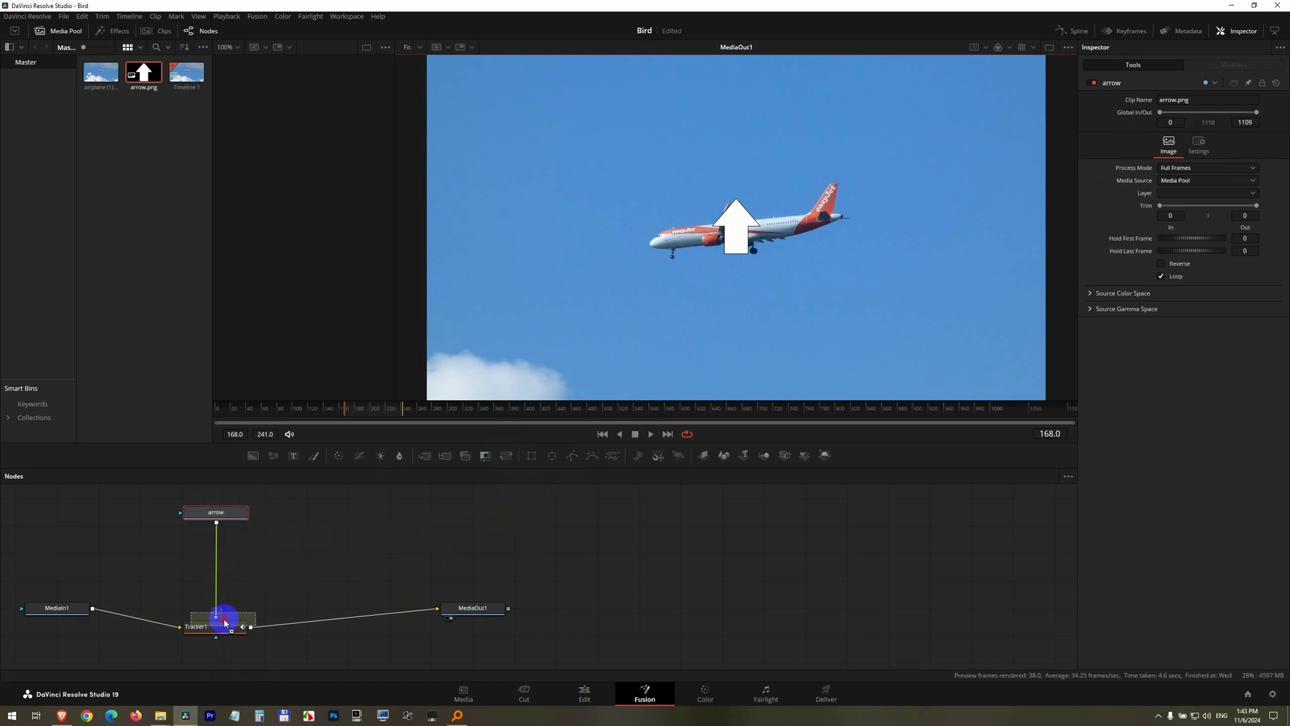
{"action": "left_click_drag", "start_coordinate": [234, 546], "coordinate": [219, 563]}
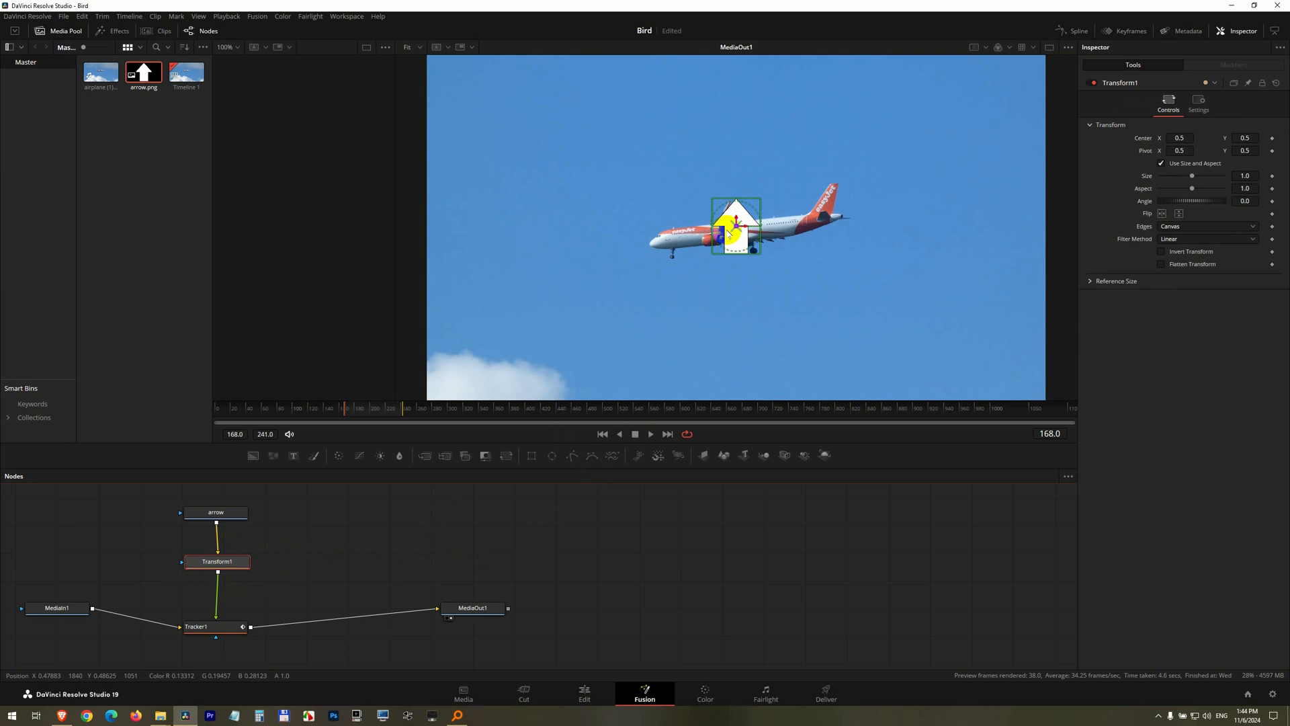
Shift the arrow down-left below the plane and rotate it about −50.9° toward the wheel.
{"action": "mouse_move", "coordinate": [737, 226]}
{"action": "left_mouse_down"}
{"action": "mouse_move", "coordinate": [626, 302]}
{"action": "mouse_move", "coordinate": [631, 279]}
{"action": "mouse_move", "coordinate": [646, 286]}
{"action": "mouse_move", "coordinate": [638, 232]}
{"action": "mouse_move", "coordinate": [640, 272]}
{"action": "left_mouse_up"}
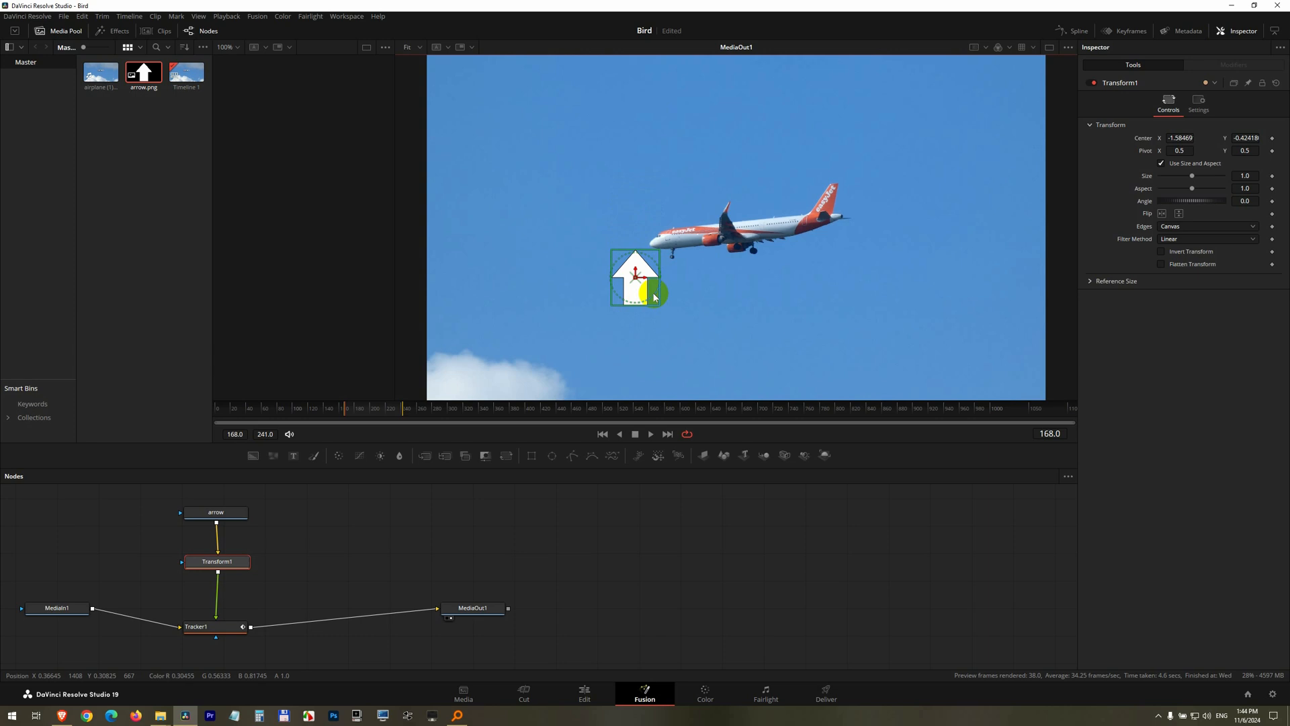
{"action": "left_click_drag", "start_coordinate": [653, 298], "coordinate": [651, 275]}
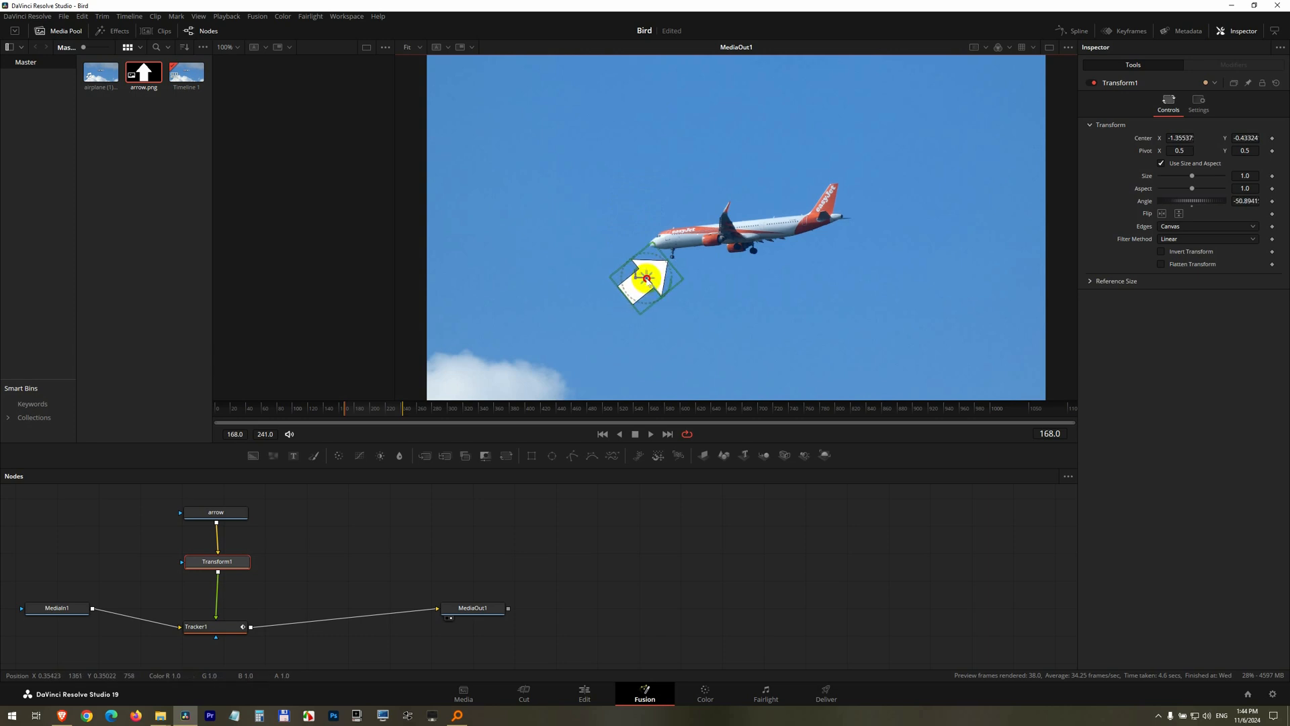
{"action": "mouse_move", "coordinate": [364, 409]}
{"action": "left_mouse_down"}
{"action": "mouse_move", "coordinate": [475, 412]}
{"action": "mouse_move", "coordinate": [290, 407]}
{"action": "mouse_move", "coordinate": [394, 413]}
{"action": "mouse_move", "coordinate": [380, 420]}
{"action": "left_mouse_up"}
{"action": "type", "text": "168"}
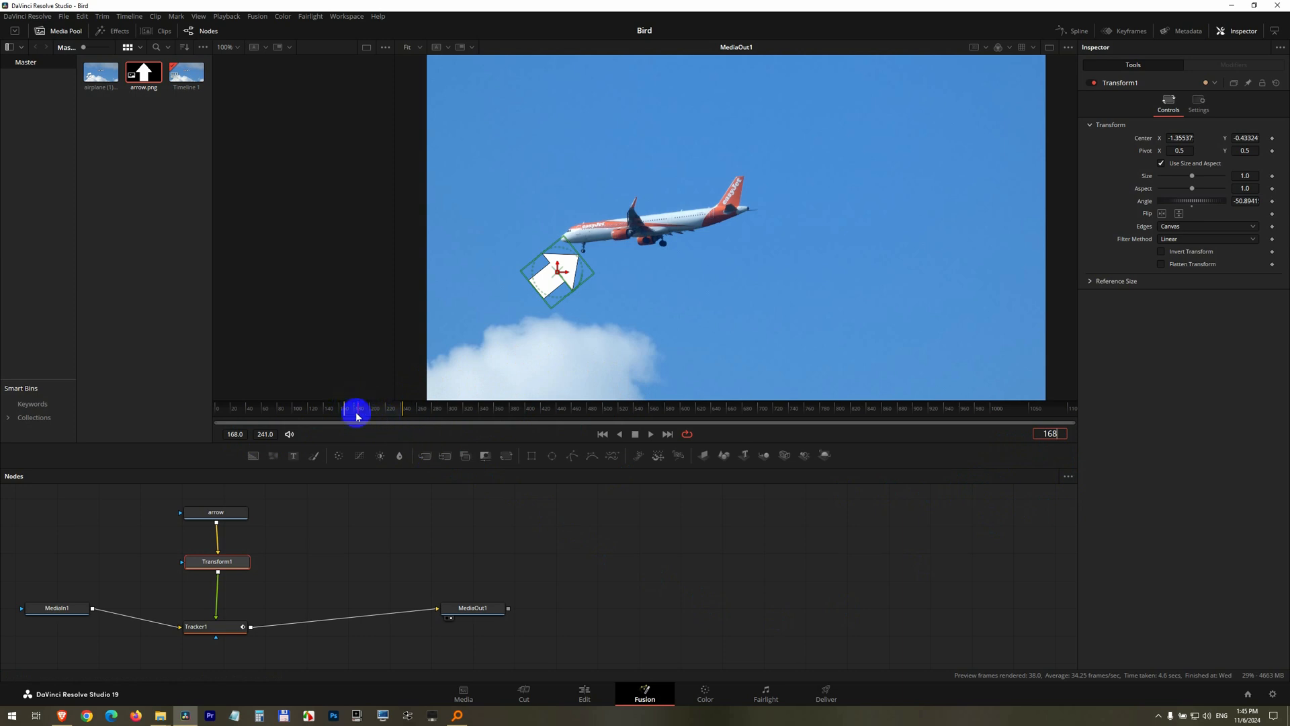
Keyframe Transform1 Size at 1.0 on frame 168 so the arrow stays full size onward.
{"action": "key", "text": "Return"}
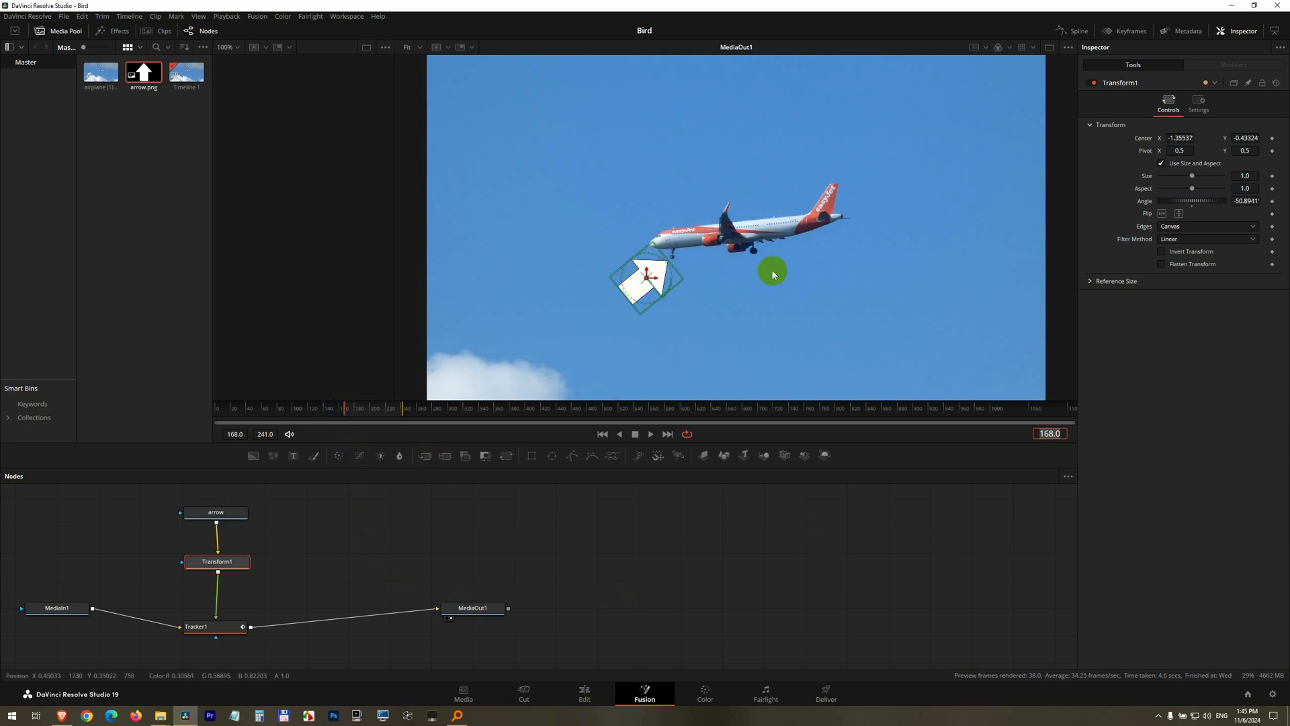
{"action": "mouse_move", "coordinate": [238, 561]}
{"action": "left_mouse_down"}
{"action": "mouse_move", "coordinate": [254, 581]}
{"action": "mouse_move", "coordinate": [230, 562]}
{"action": "left_mouse_up"}
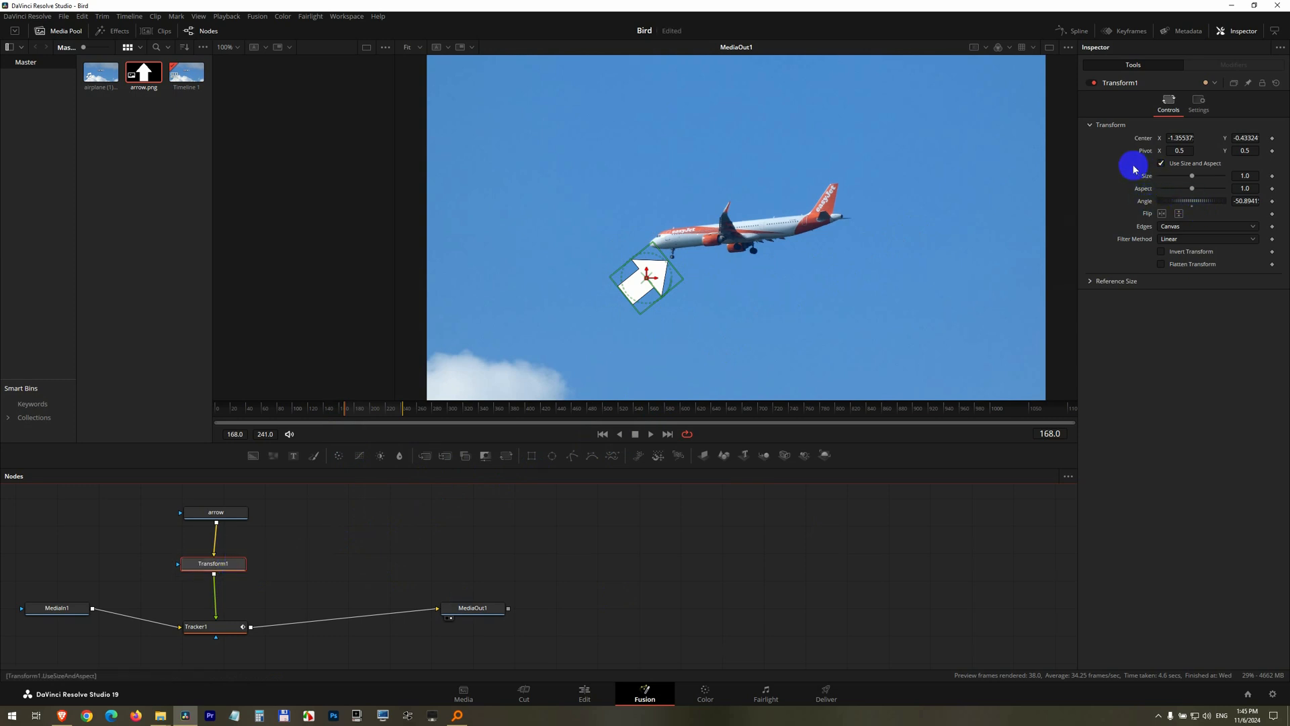
{"action": "left_click", "coordinate": [1273, 178]}
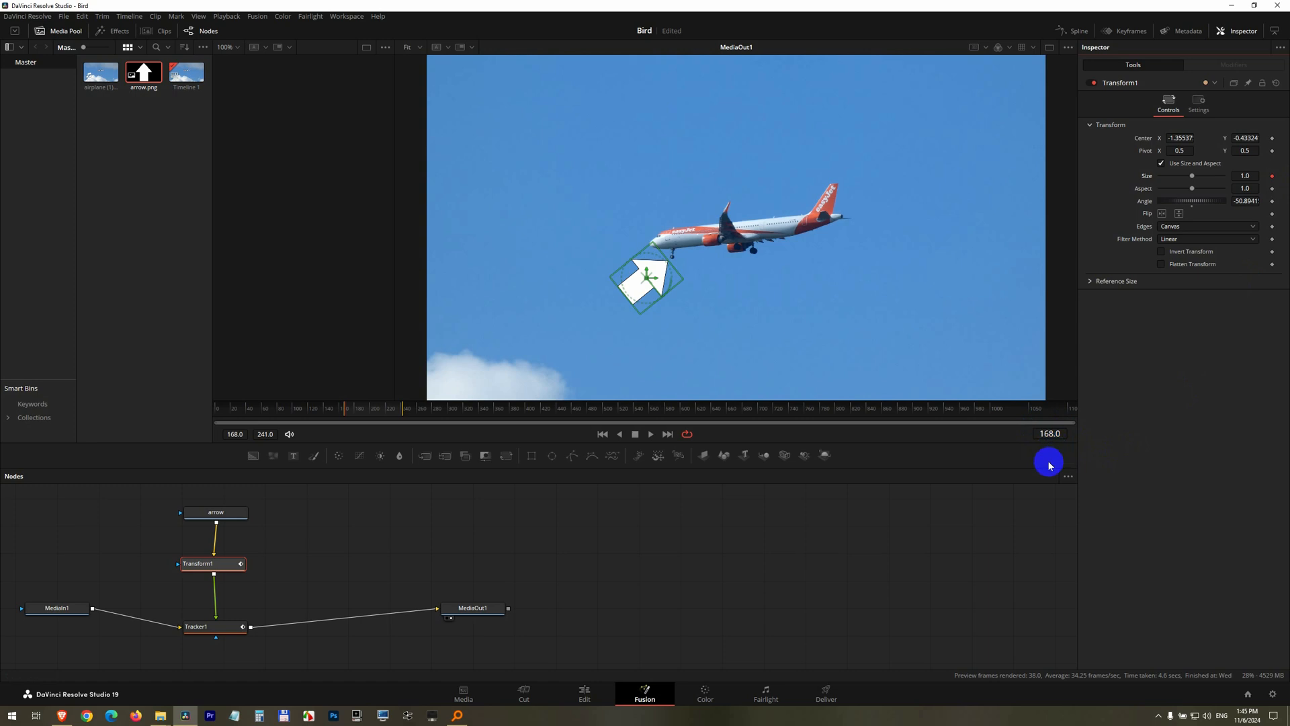
Set Size to 0 on frame 167 and scrub to confirm the arrow is hidden before 168.
{"action": "left_click_drag", "start_coordinate": [1049, 464], "coordinate": [1048, 457]}
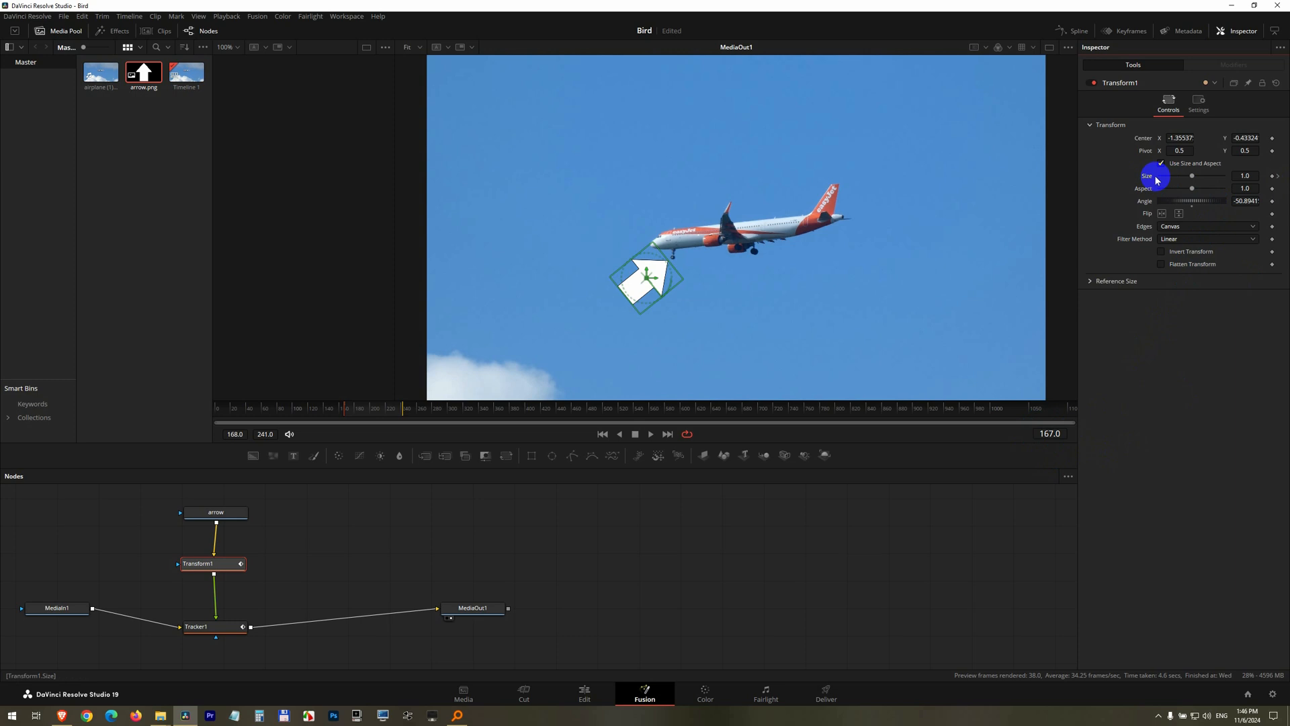
{"action": "left_click", "coordinate": [1245, 176]}
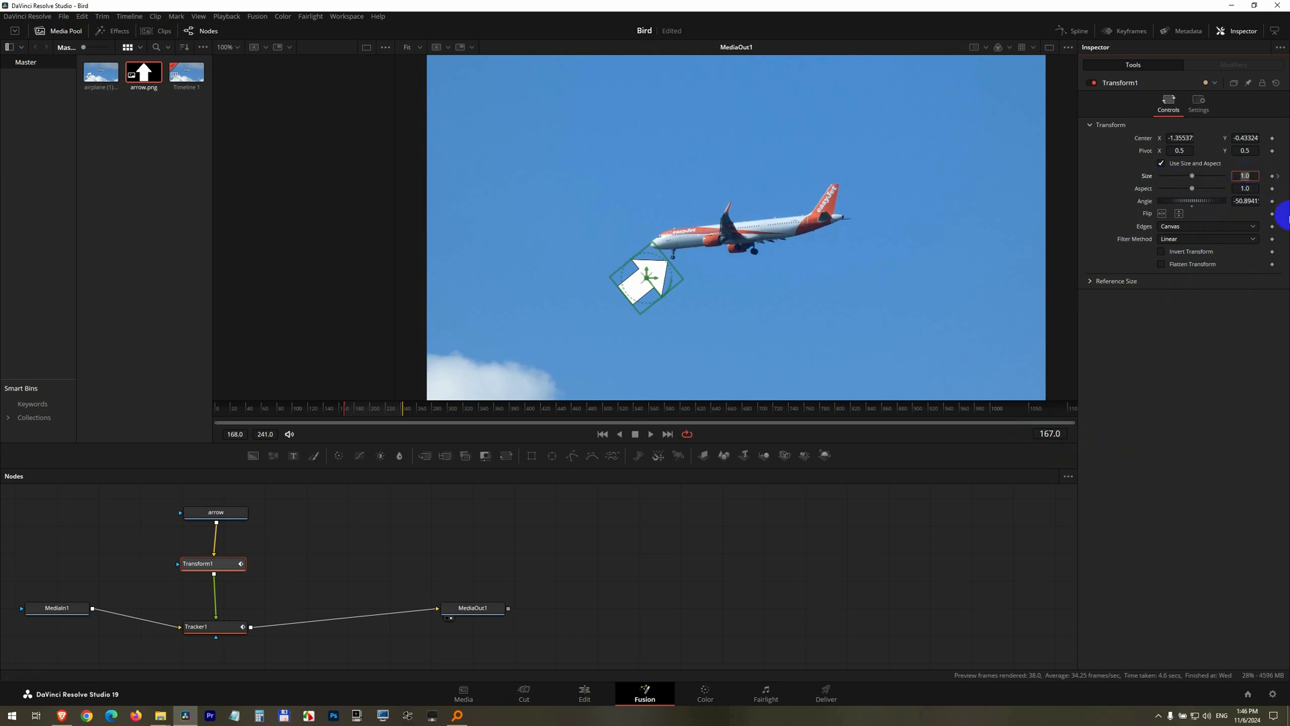
{"action": "type", "text": "0"}
{"action": "key", "text": "Tab"}
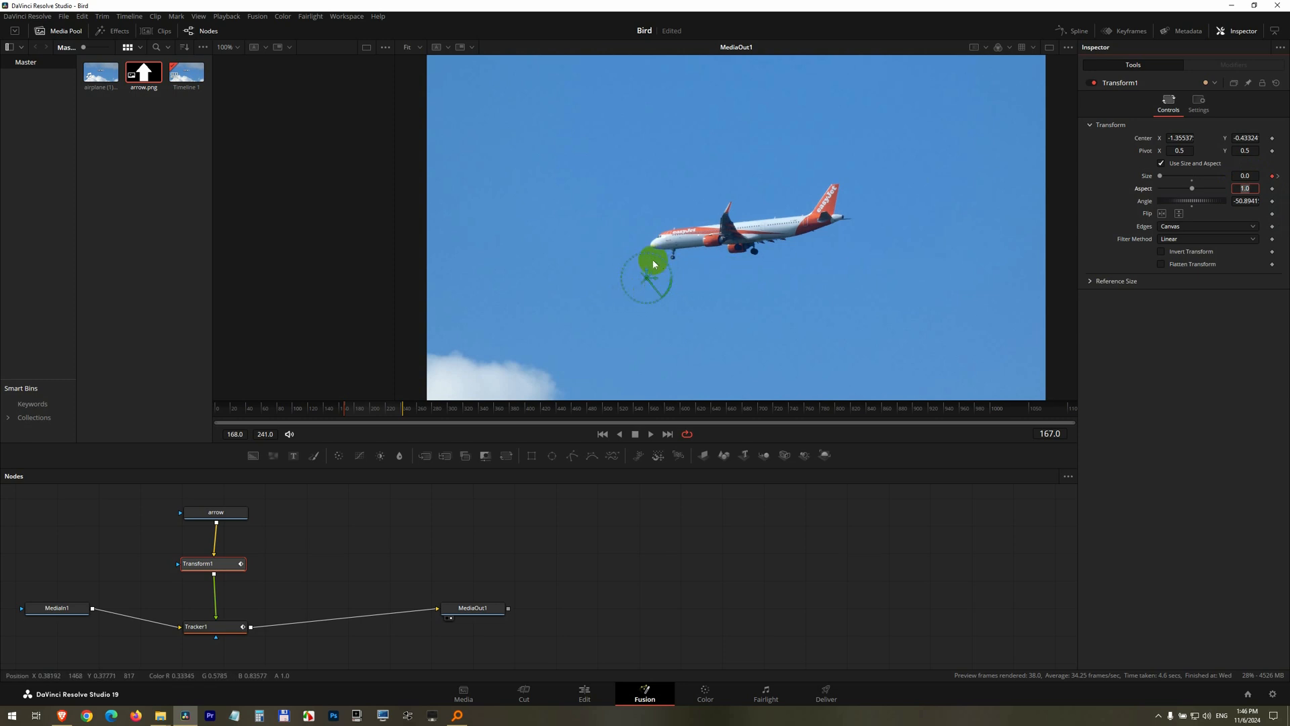
{"action": "mouse_move", "coordinate": [333, 409]}
{"action": "left_mouse_down"}
{"action": "mouse_move", "coordinate": [273, 411]}
{"action": "mouse_move", "coordinate": [321, 409]}
{"action": "left_mouse_up"}
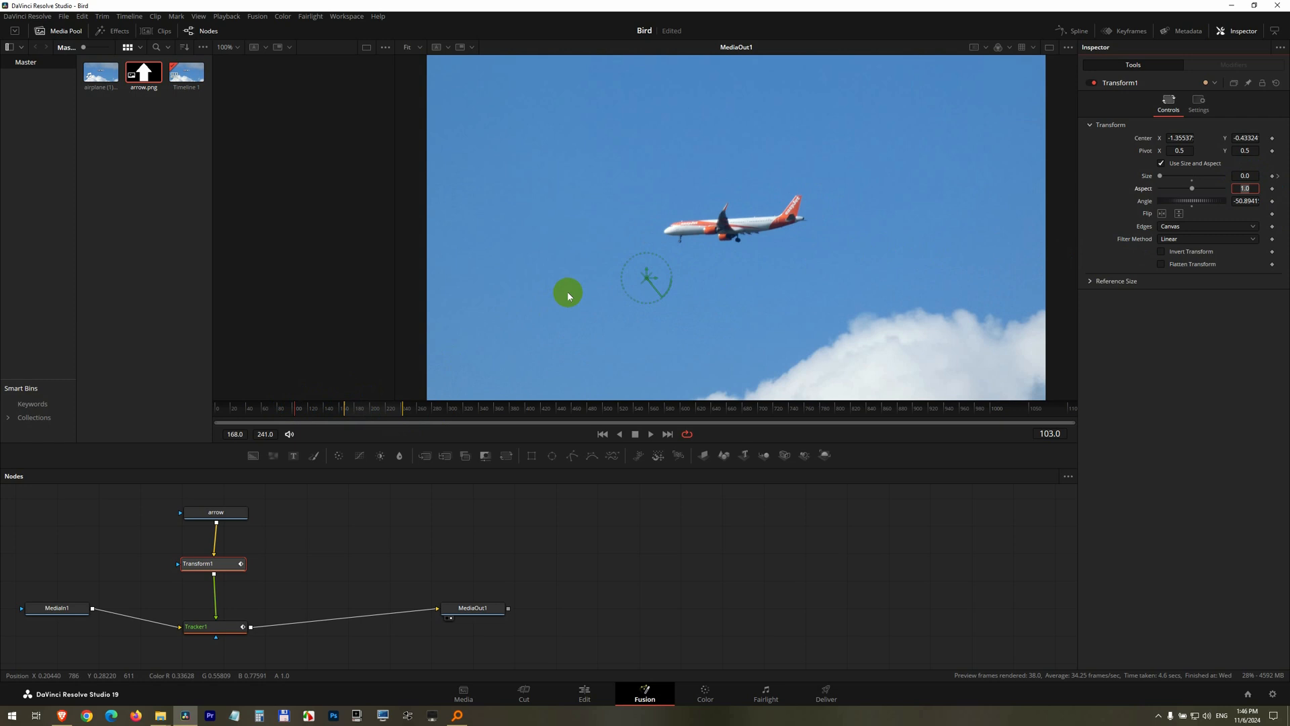
{"action": "left_click_drag", "start_coordinate": [301, 407], "coordinate": [364, 409]}
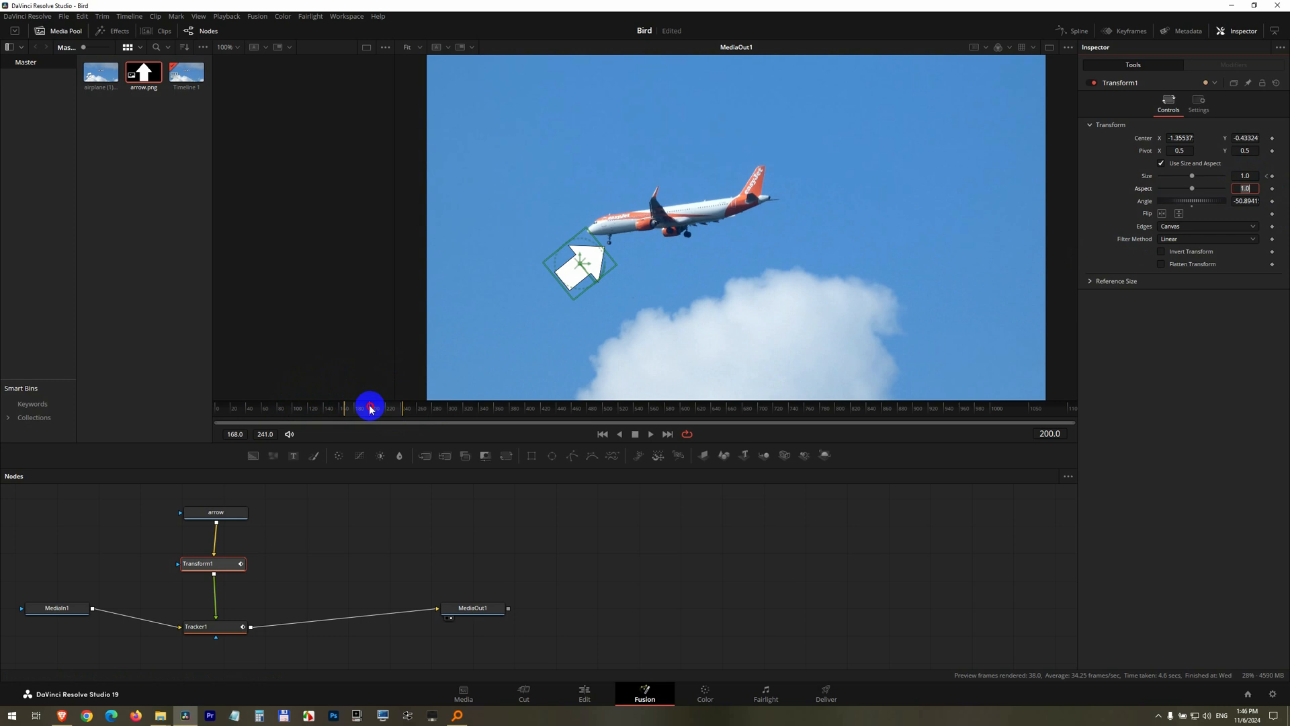
{"action": "mouse_move", "coordinate": [363, 409]}
{"action": "left_mouse_down"}
{"action": "mouse_move", "coordinate": [323, 408]}
{"action": "mouse_move", "coordinate": [381, 413]}
{"action": "left_mouse_up"}
Keyframe Transform1 Size at 1.0 on frame 241, the last tracked frame.
{"action": "left_click", "coordinate": [264, 435]}
{"action": "type", "text": "241"}
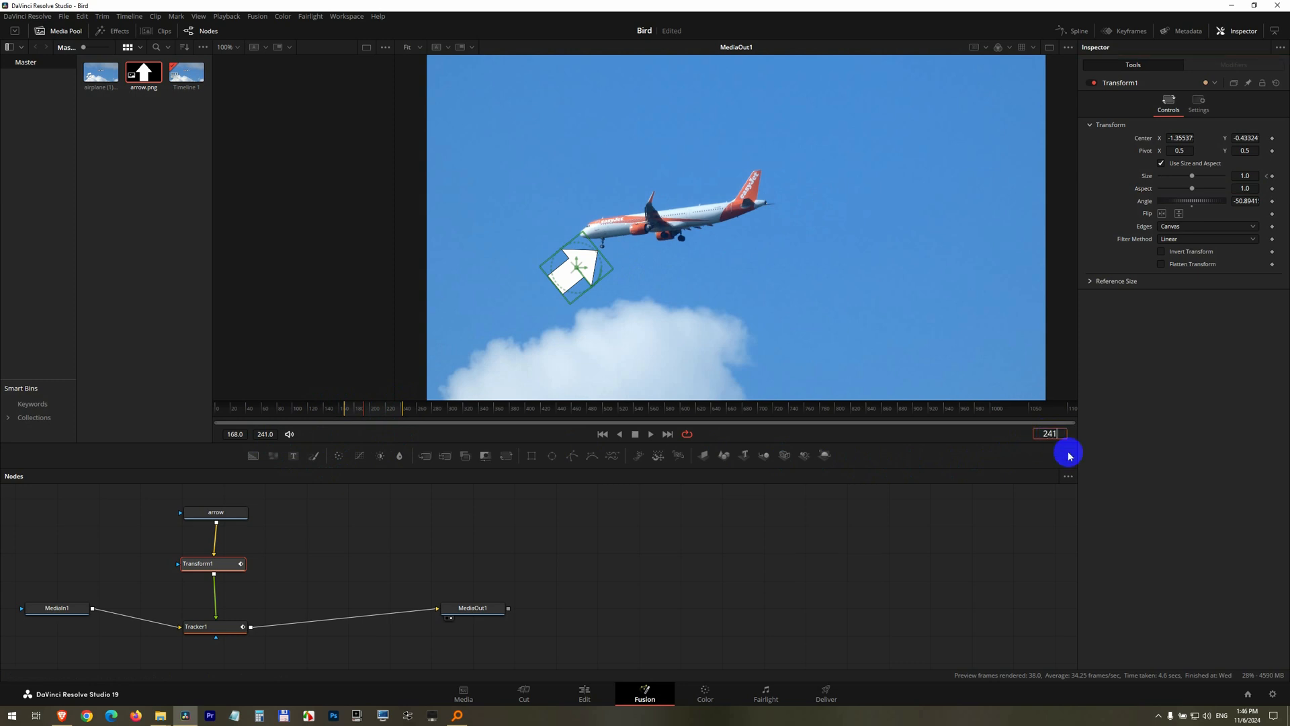
{"action": "key", "text": "Return"}
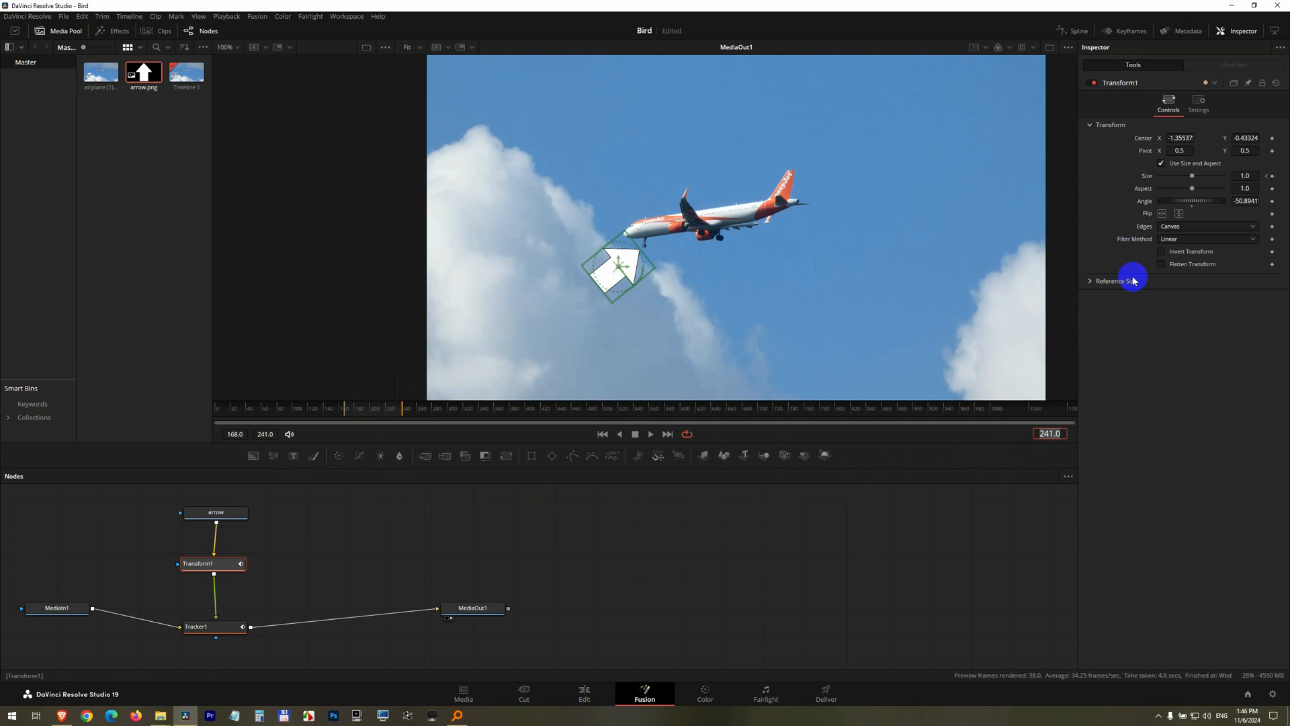
{"action": "left_click", "coordinate": [1273, 179]}
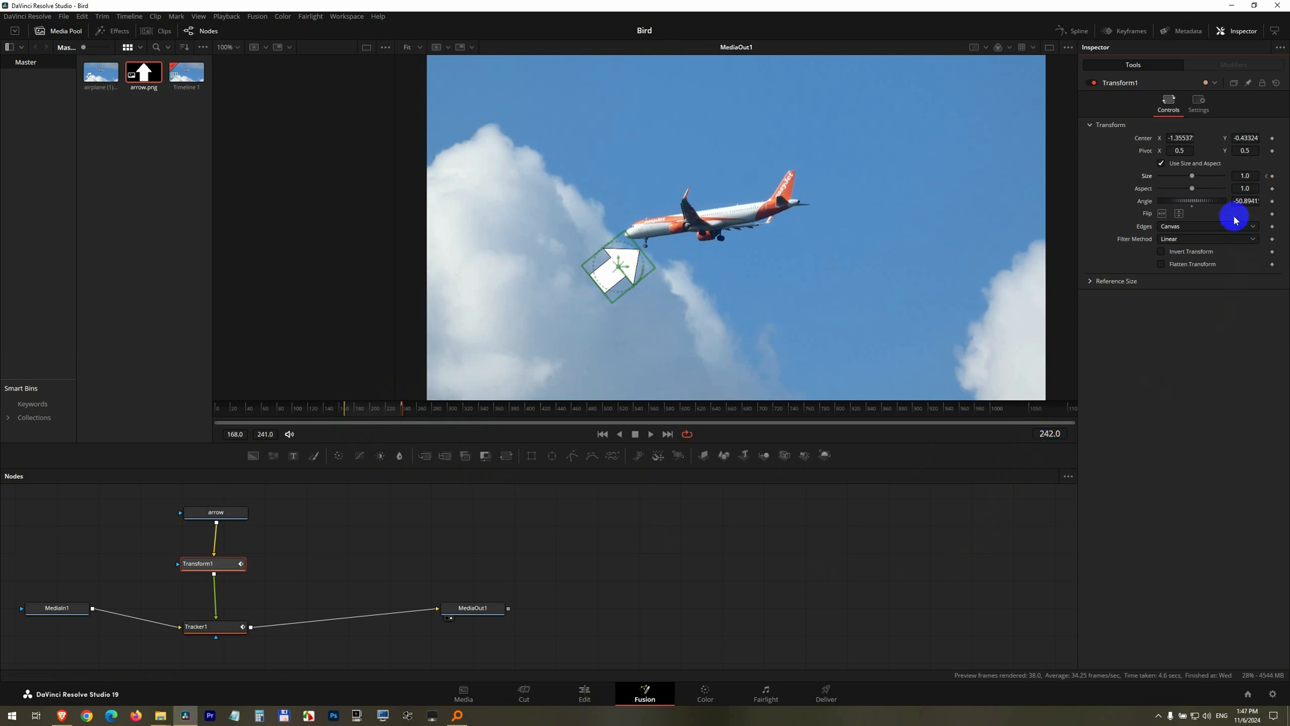
Set Size to 0 from frame 242 so the arrow vanishes, then return to the Edit page.
{"action": "left_click", "coordinate": [1248, 176]}
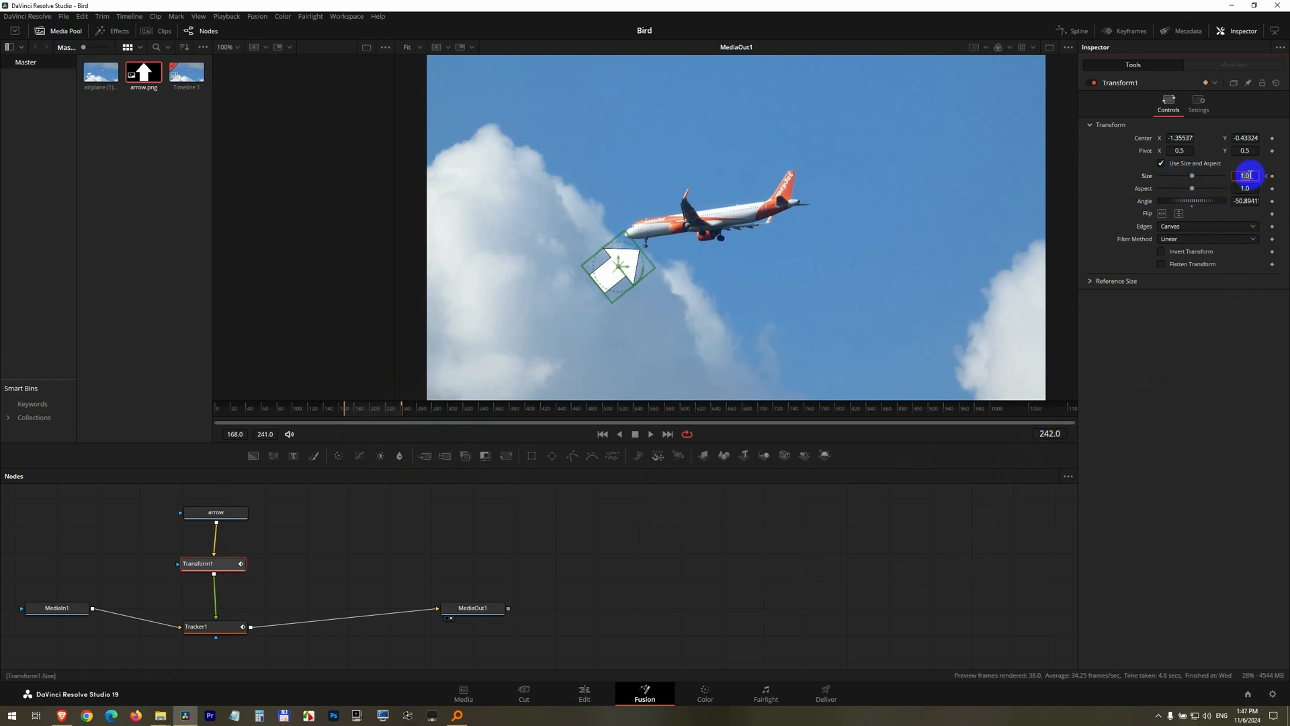
{"action": "key", "text": "Return"}
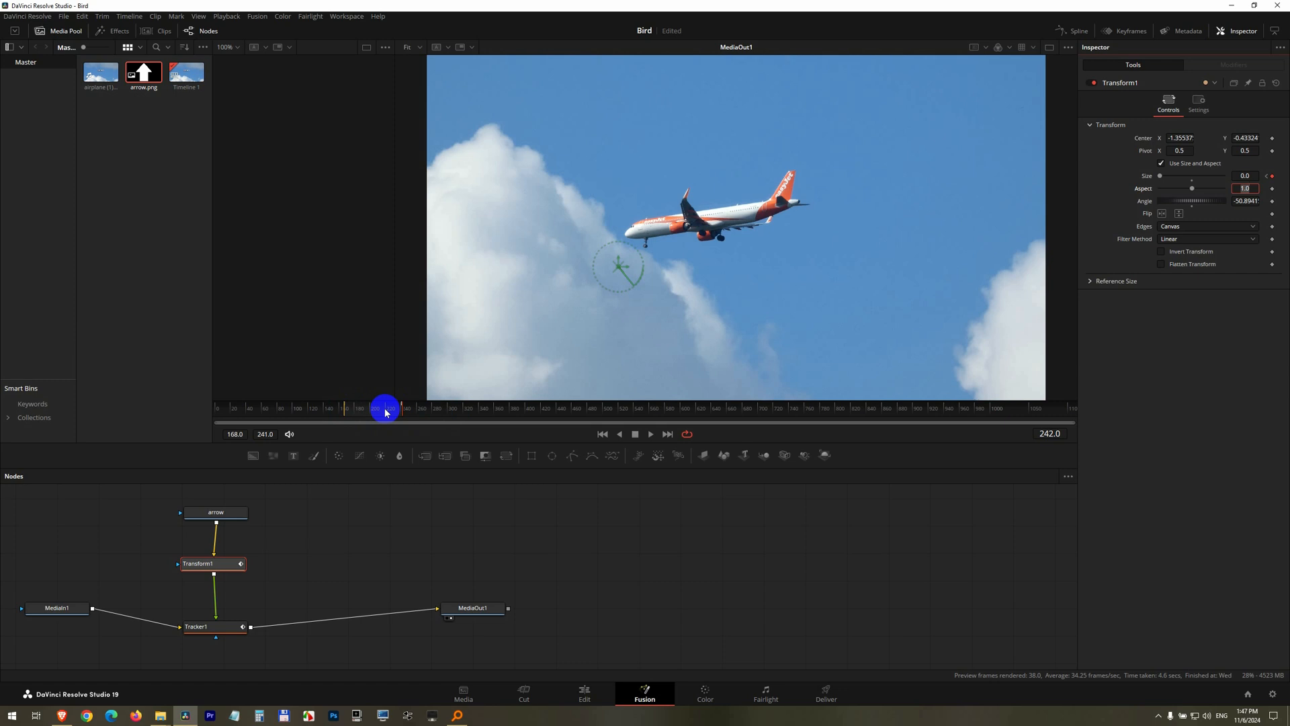
{"action": "mouse_move", "coordinate": [329, 408]}
{"action": "left_mouse_down"}
{"action": "mouse_move", "coordinate": [318, 408]}
{"action": "mouse_move", "coordinate": [454, 421]}
{"action": "left_mouse_up"}
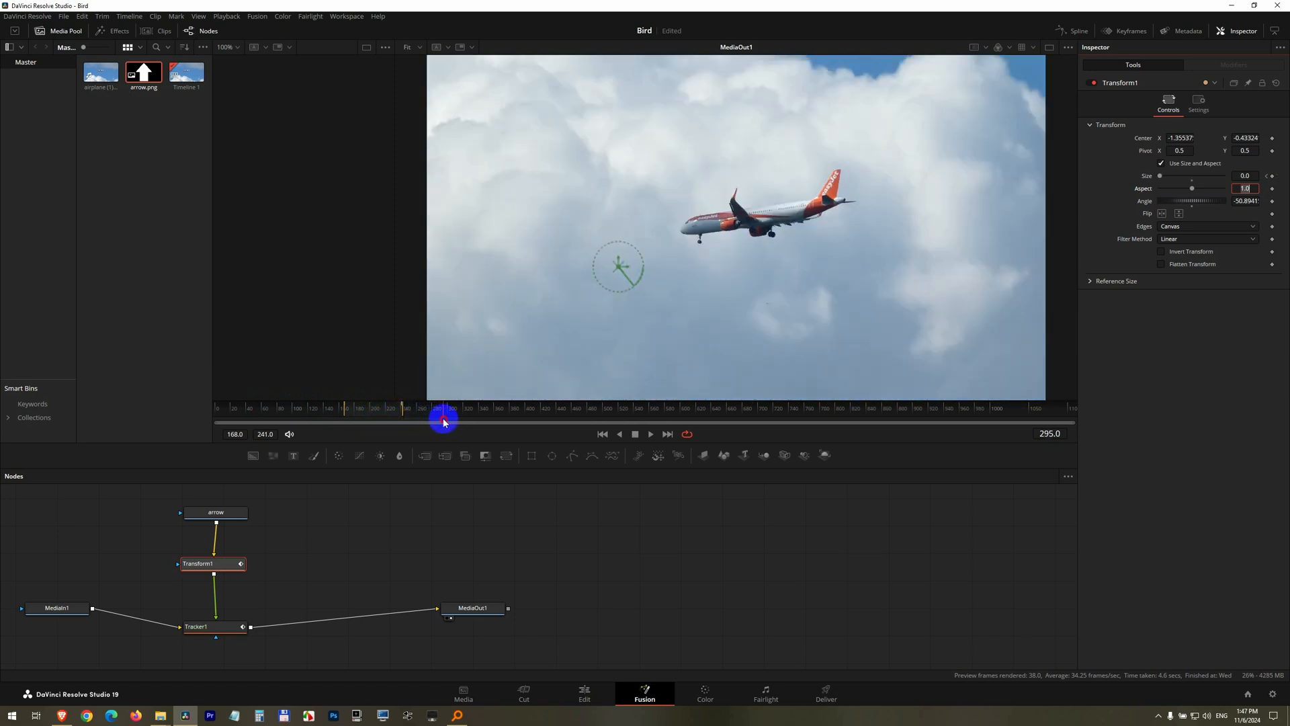
{"action": "left_click", "coordinate": [585, 694]}
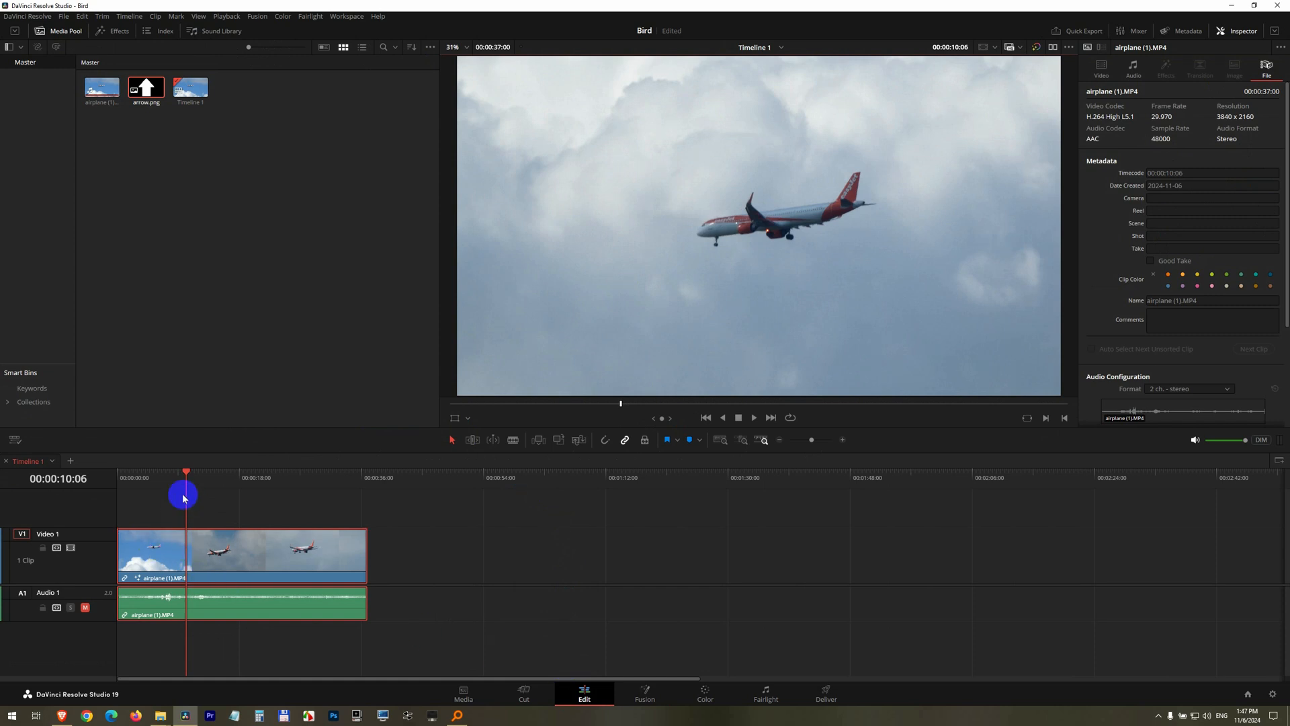
{"action": "left_click_drag", "start_coordinate": [183, 482], "coordinate": [163, 479]}
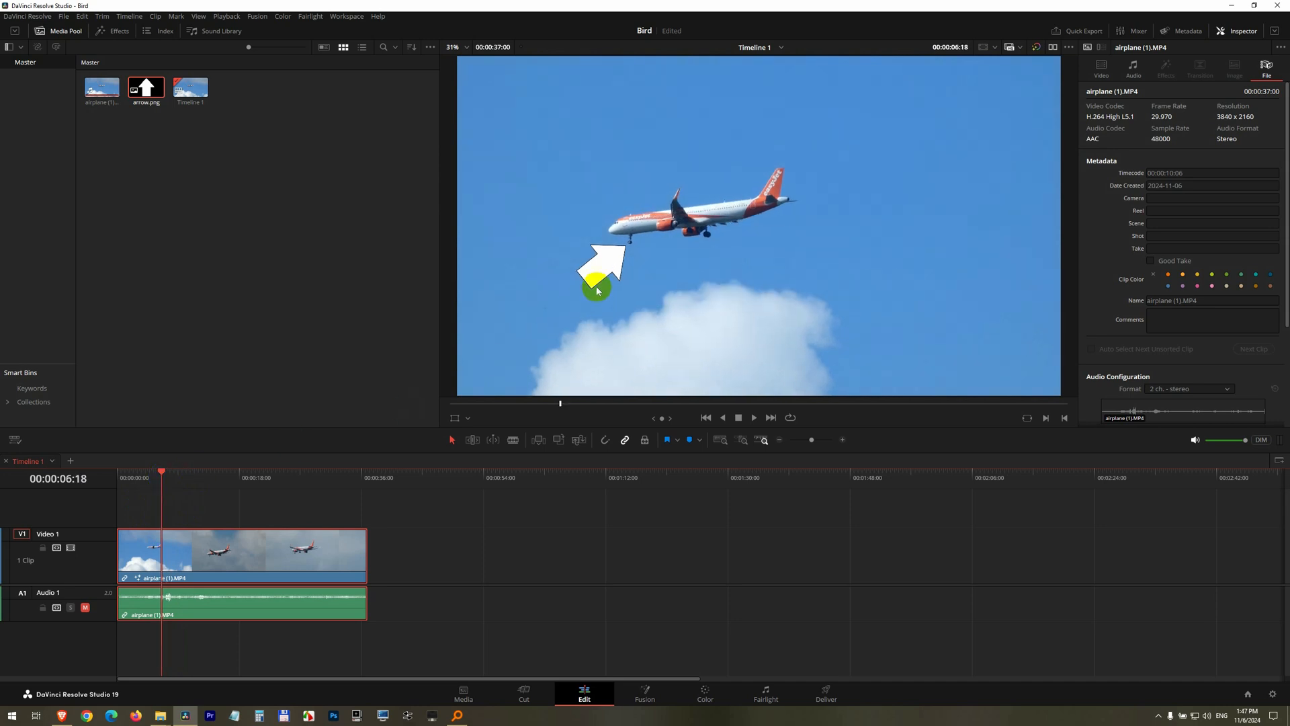
{"action": "left_click_drag", "start_coordinate": [163, 481], "coordinate": [148, 480]}
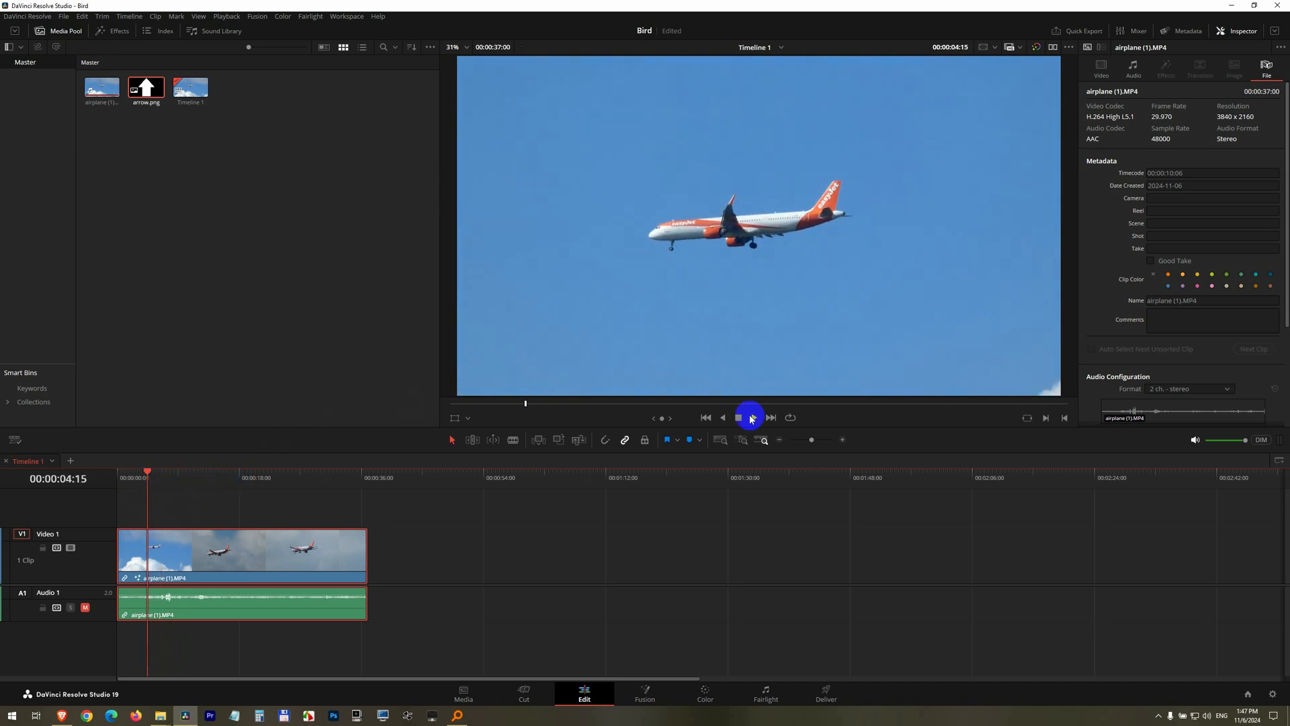
{"action": "left_click", "coordinate": [752, 417]}
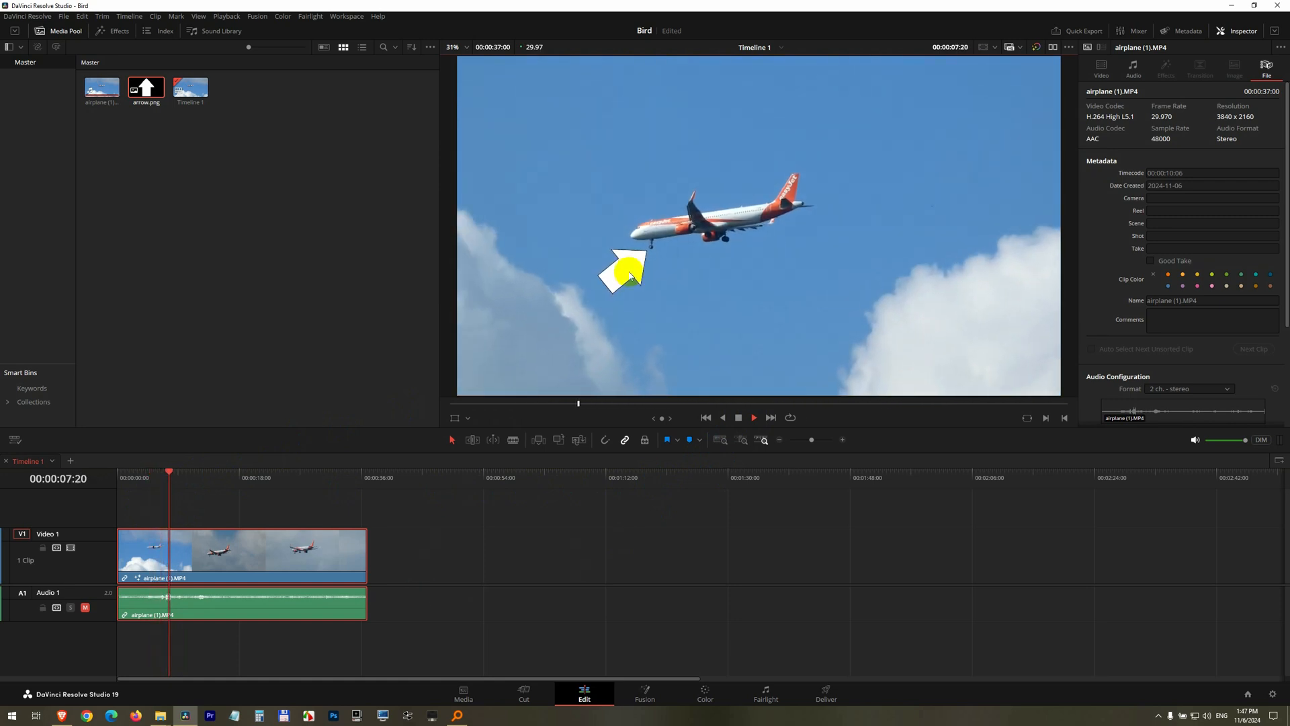
{"action": "left_click", "coordinate": [136, 495]}
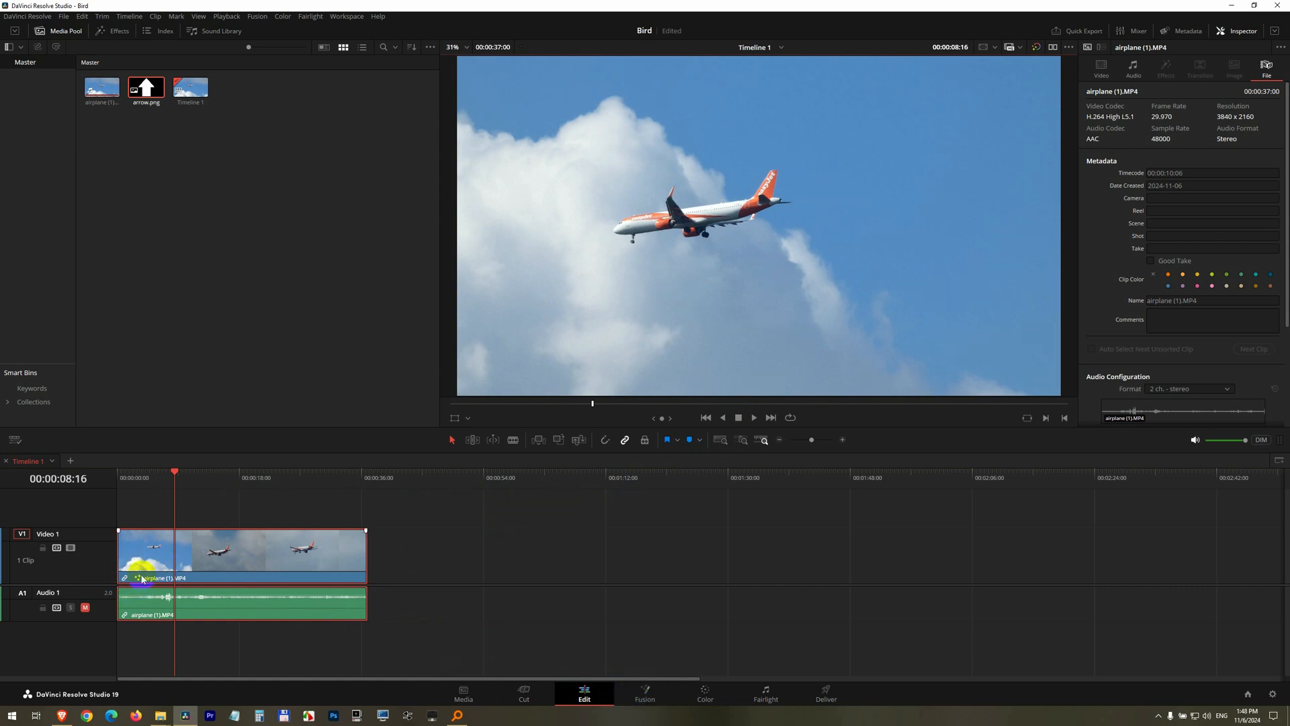
{"action": "left_click_drag", "start_coordinate": [174, 474], "coordinate": [165, 480]}
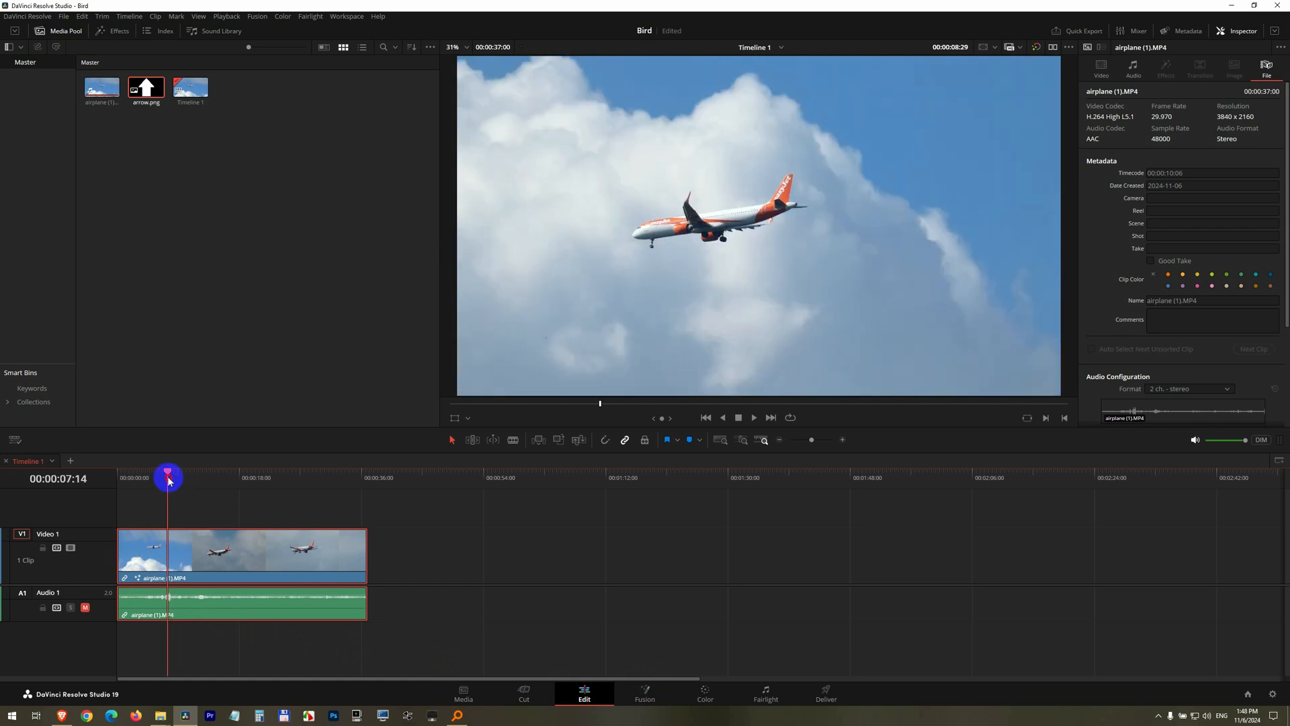